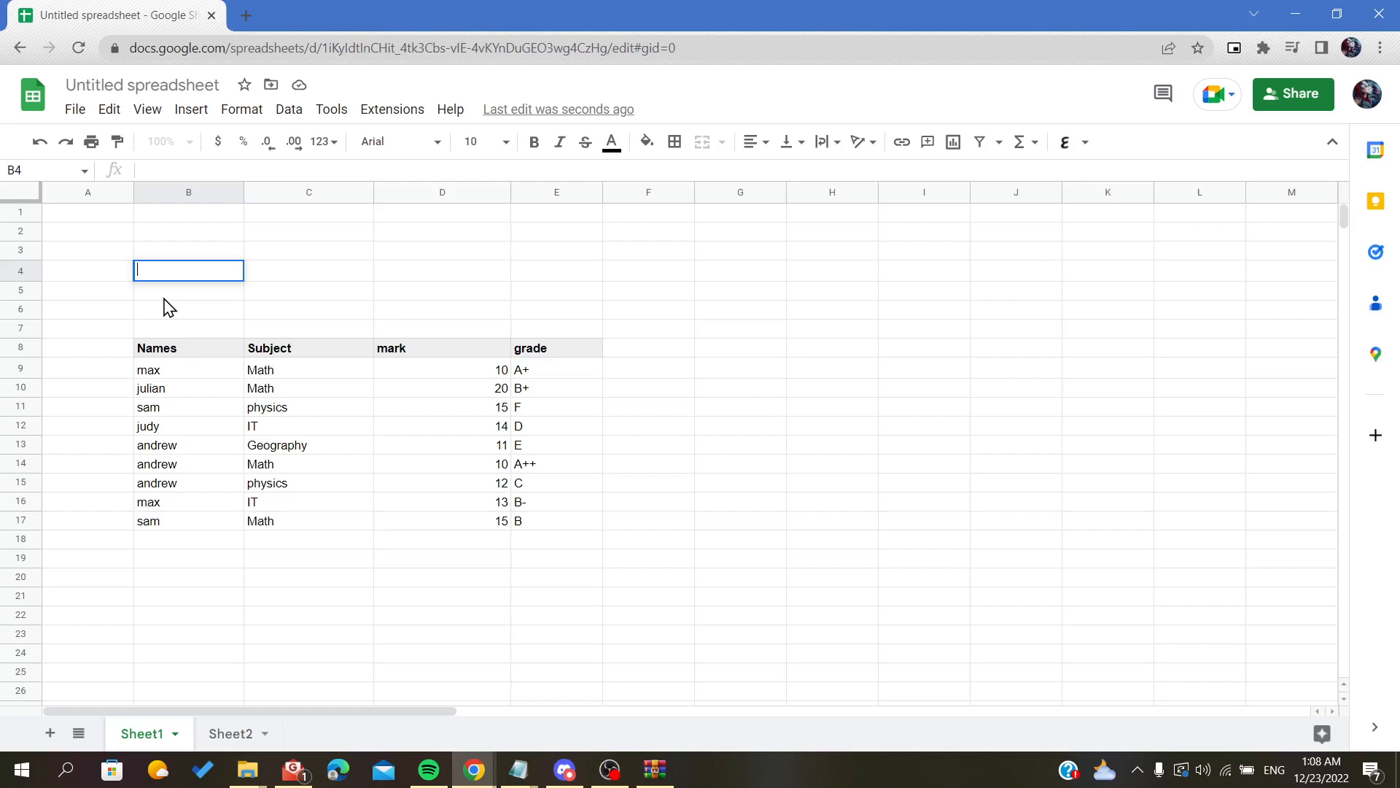
{"action": "left_click_drag", "start_coordinate": [169, 356], "coordinate": [554, 526]}
{"action": "left_click", "coordinate": [662, 376]}
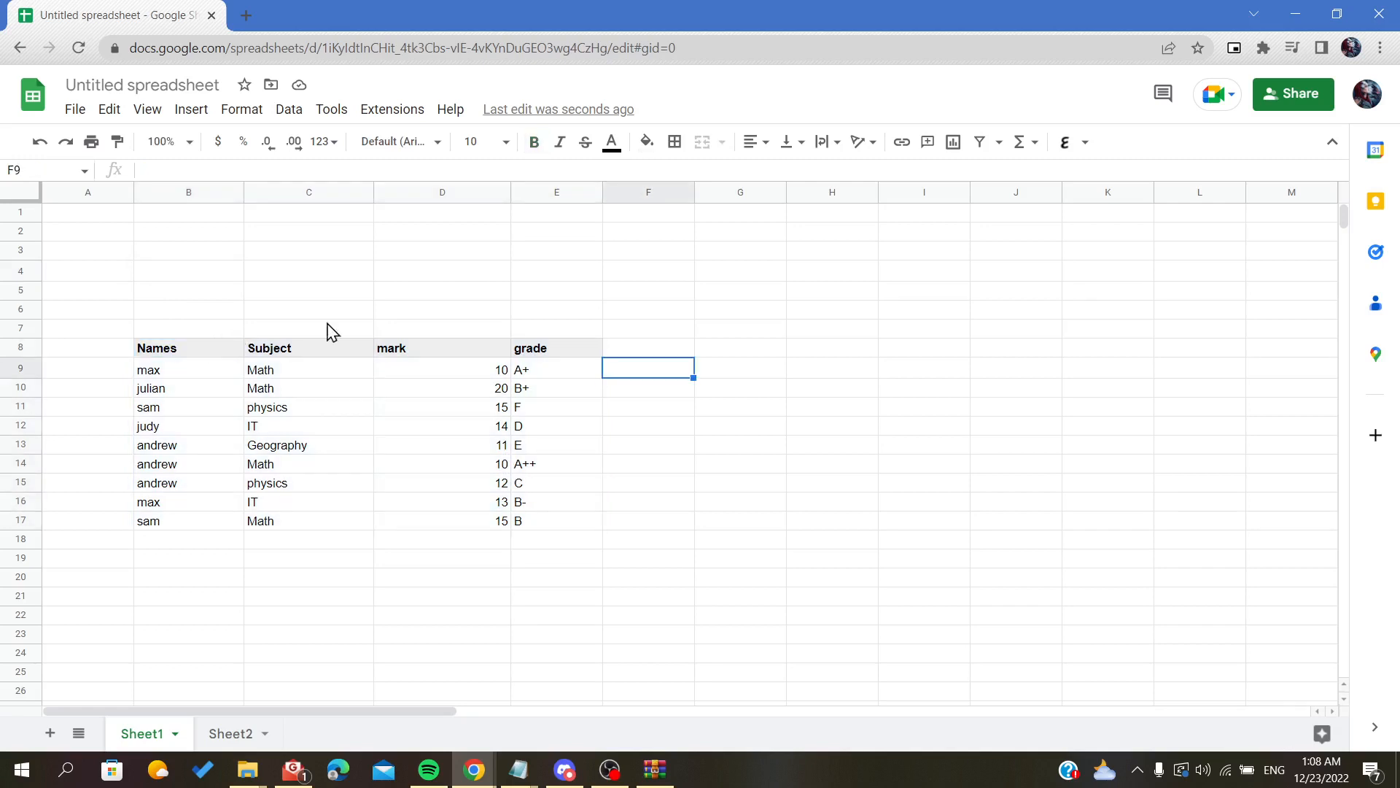
{"action": "left_click", "coordinate": [280, 116]}
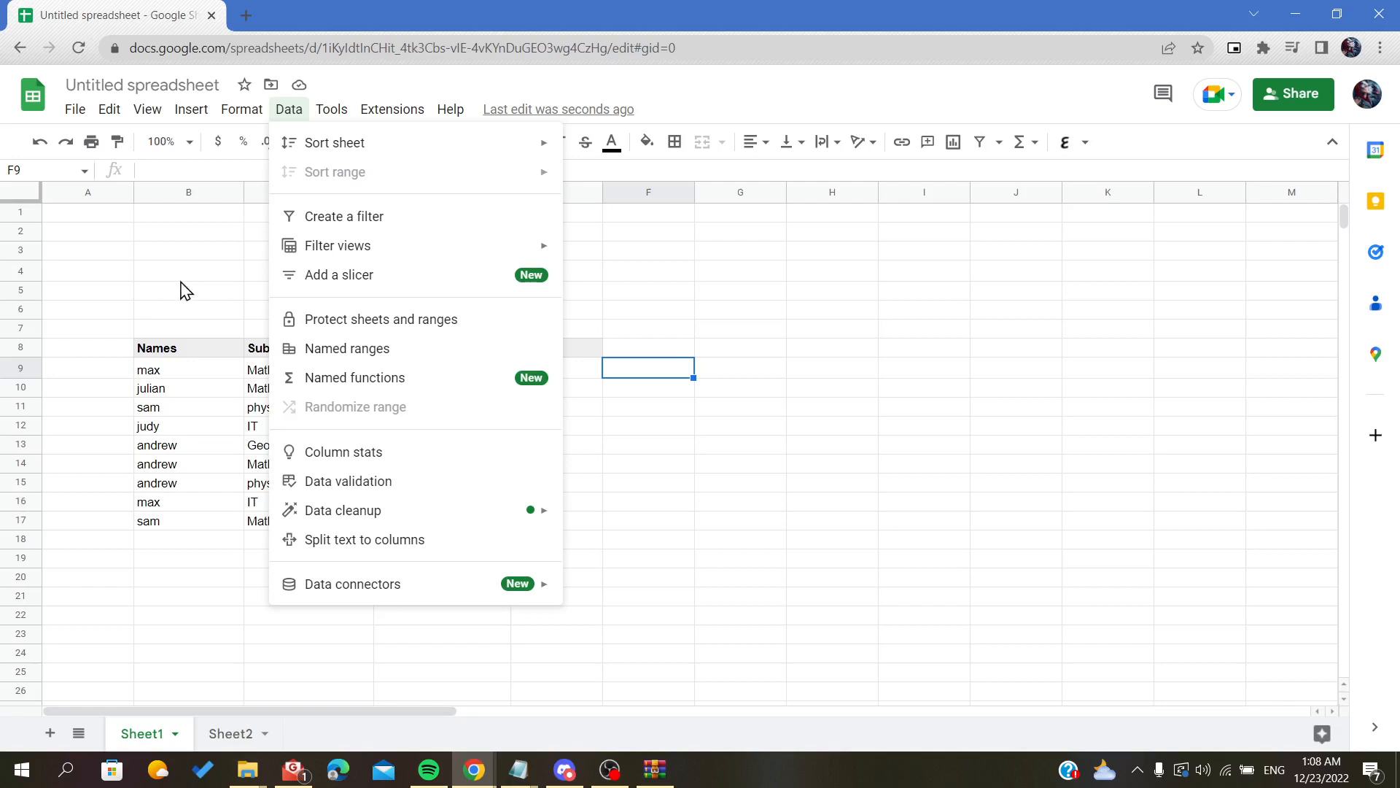
{"action": "left_click", "coordinate": [156, 292]}
{"action": "left_click_drag", "start_coordinate": [149, 350], "coordinate": [153, 369]}
{"action": "left_click_drag", "start_coordinate": [340, 438], "coordinate": [331, 415]}
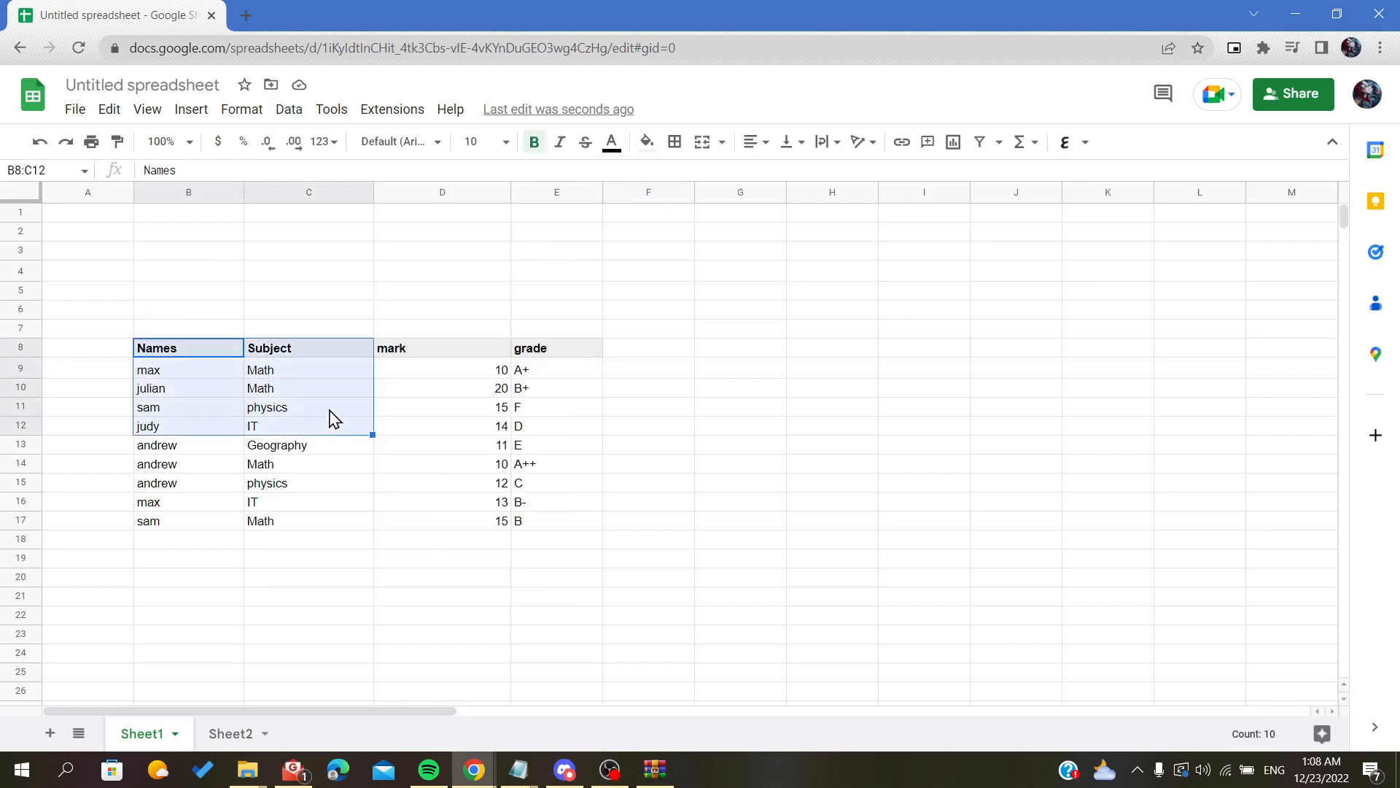
{"action": "left_click", "coordinate": [184, 276]}
Create a pivot table in a new sheet from the data range Sheet1!B8:E17
{"action": "left_click", "coordinate": [230, 111]}
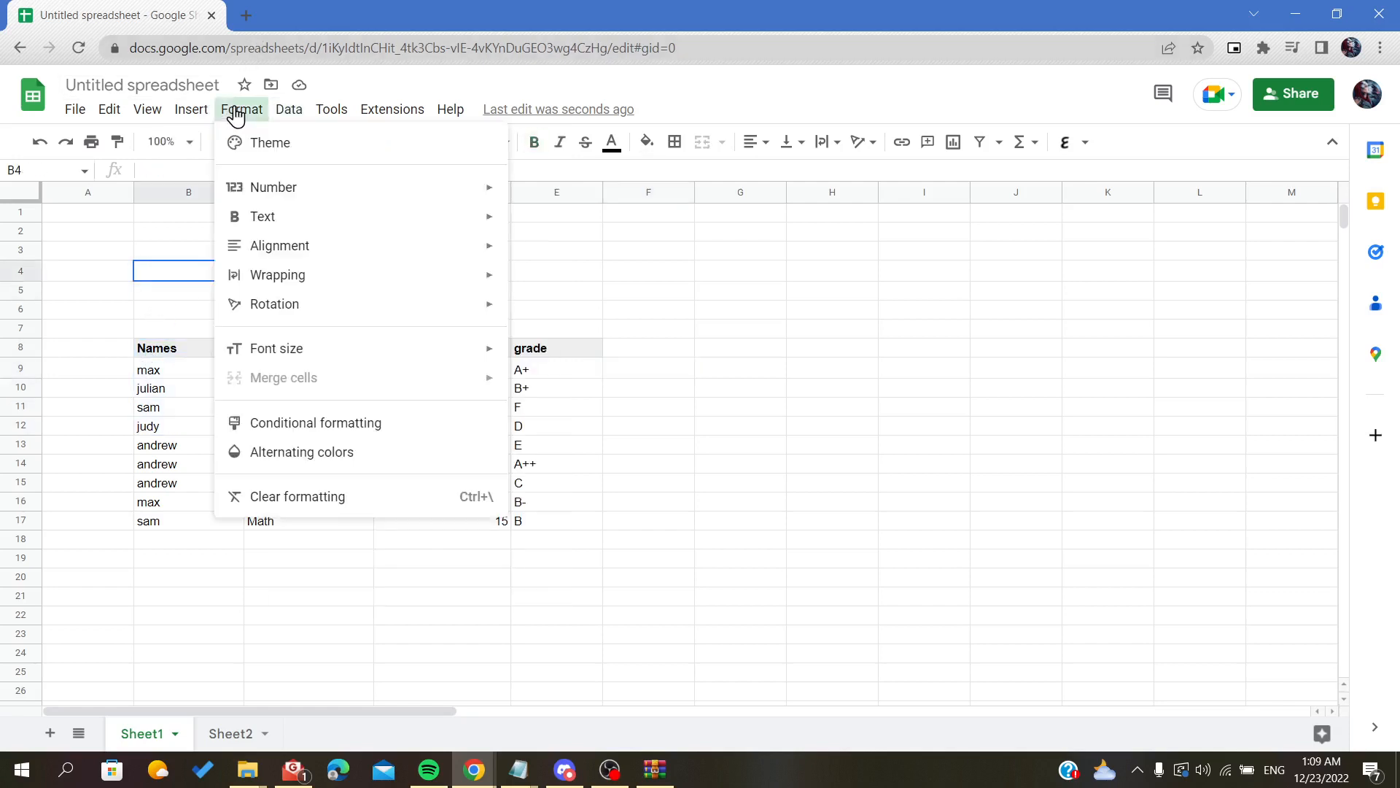
{"action": "mouse_move", "coordinate": [200, 117]}
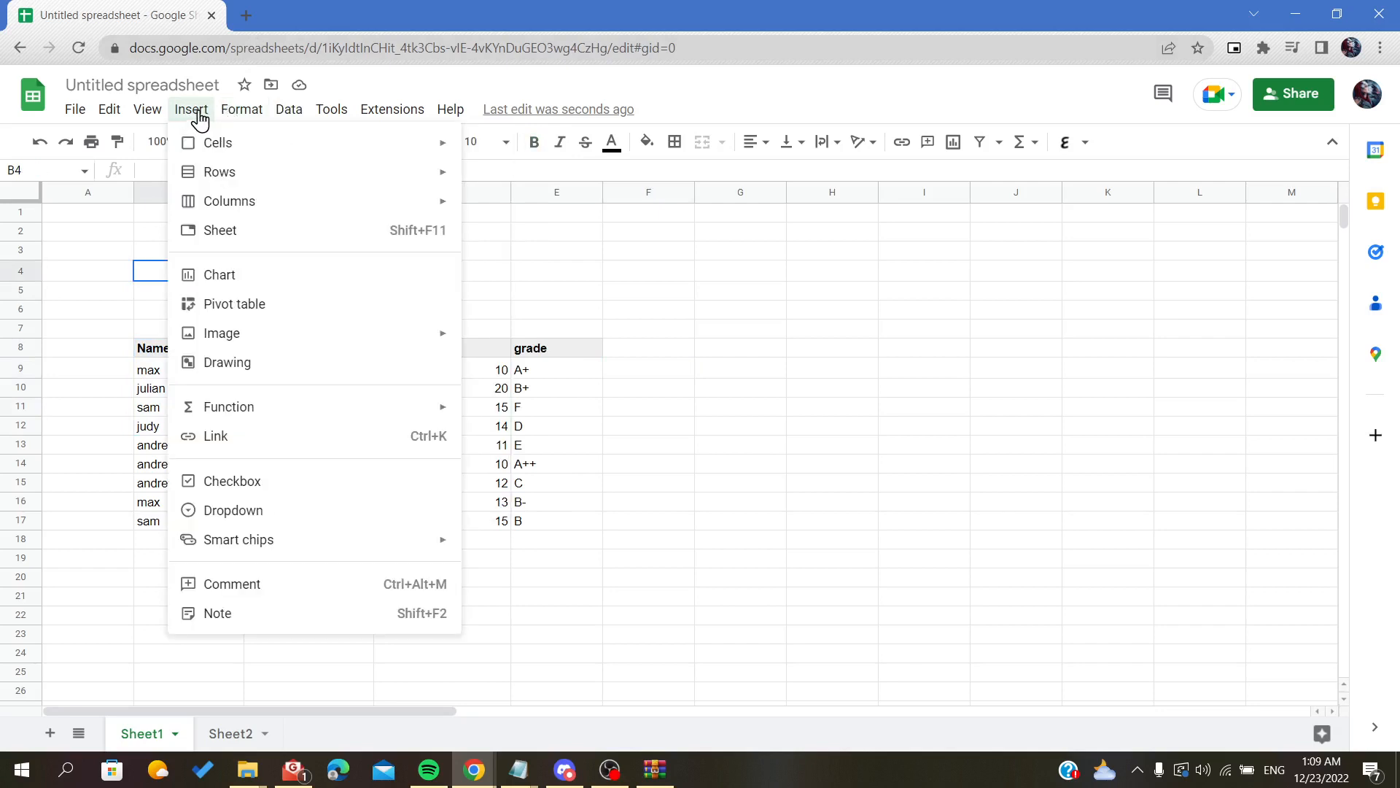
{"action": "left_click", "coordinate": [197, 305]}
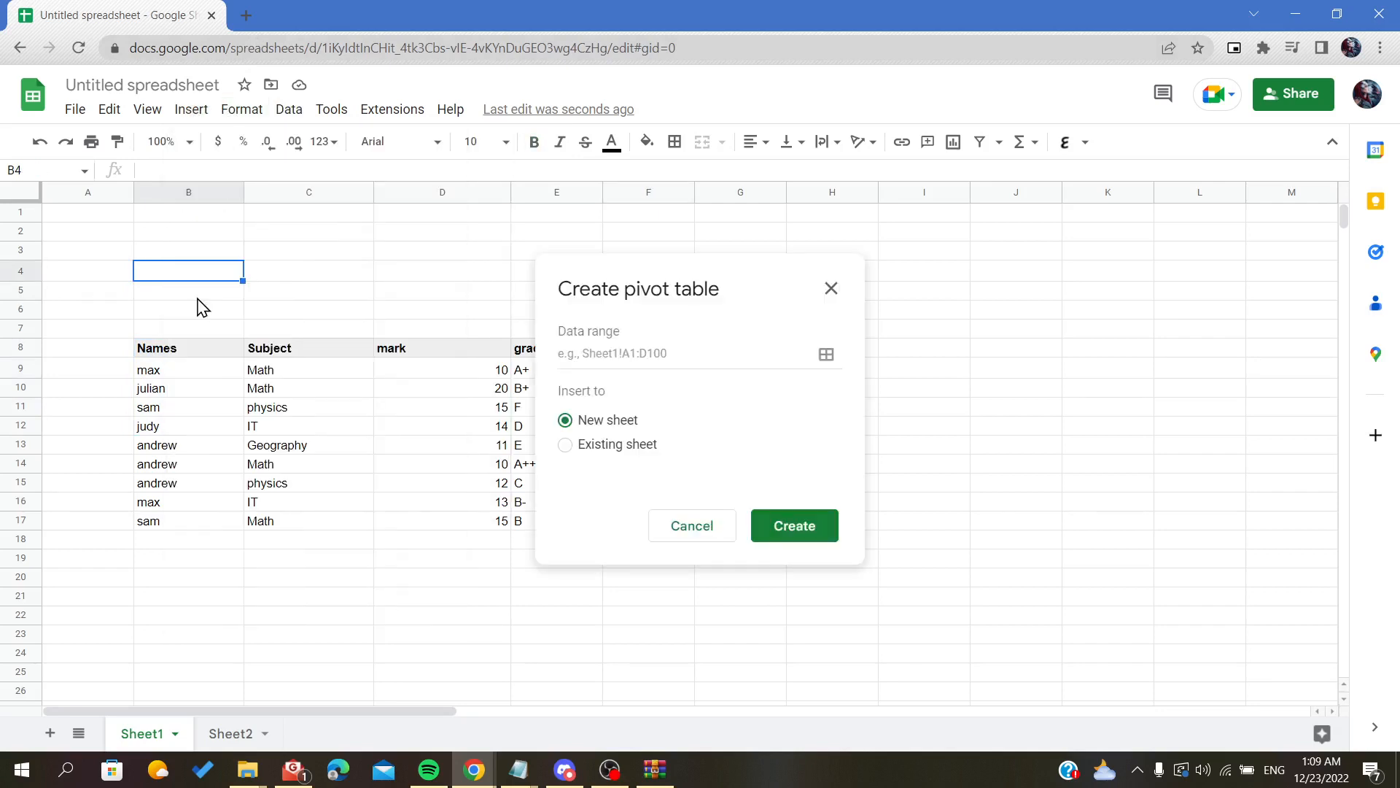
{"action": "left_click_drag", "start_coordinate": [562, 291], "coordinate": [734, 274]}
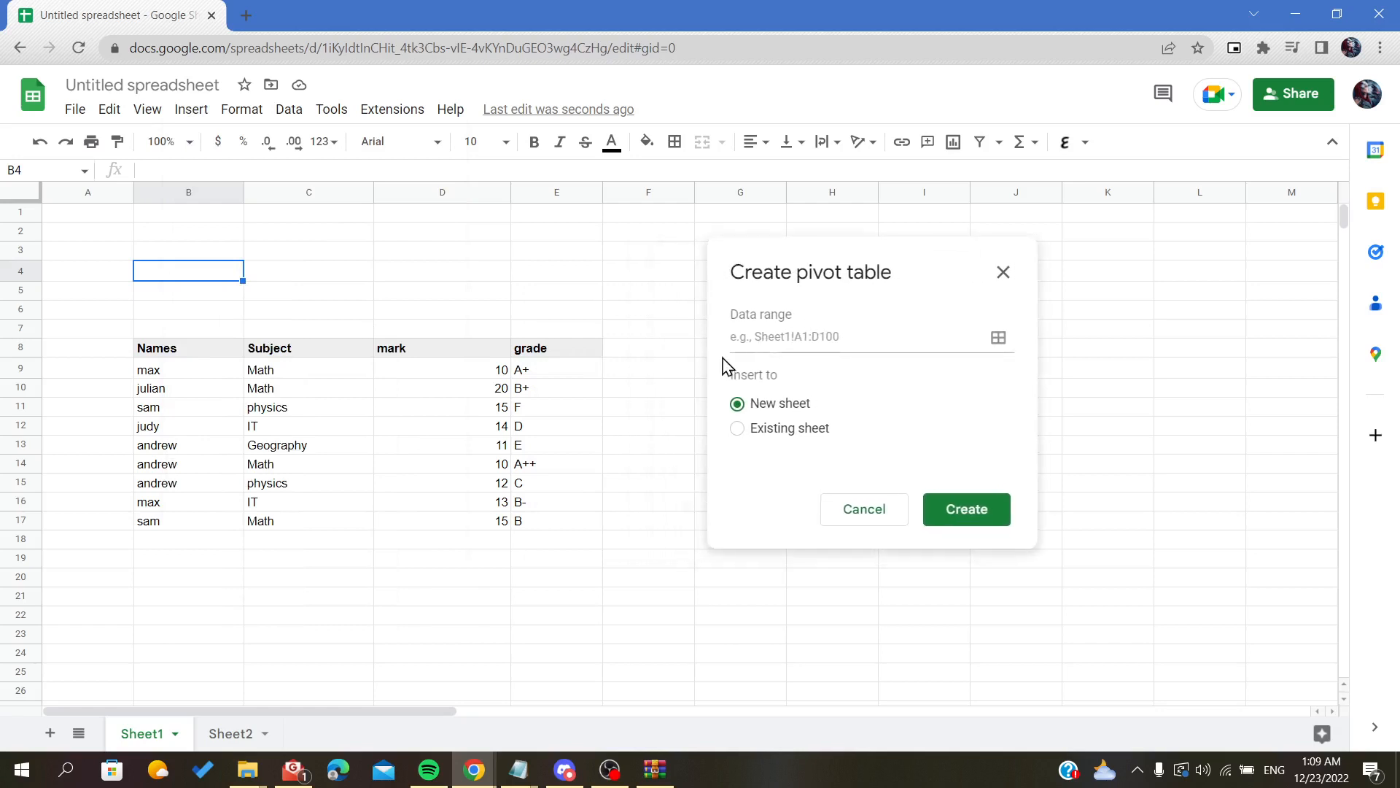
{"action": "left_click", "coordinate": [996, 337]}
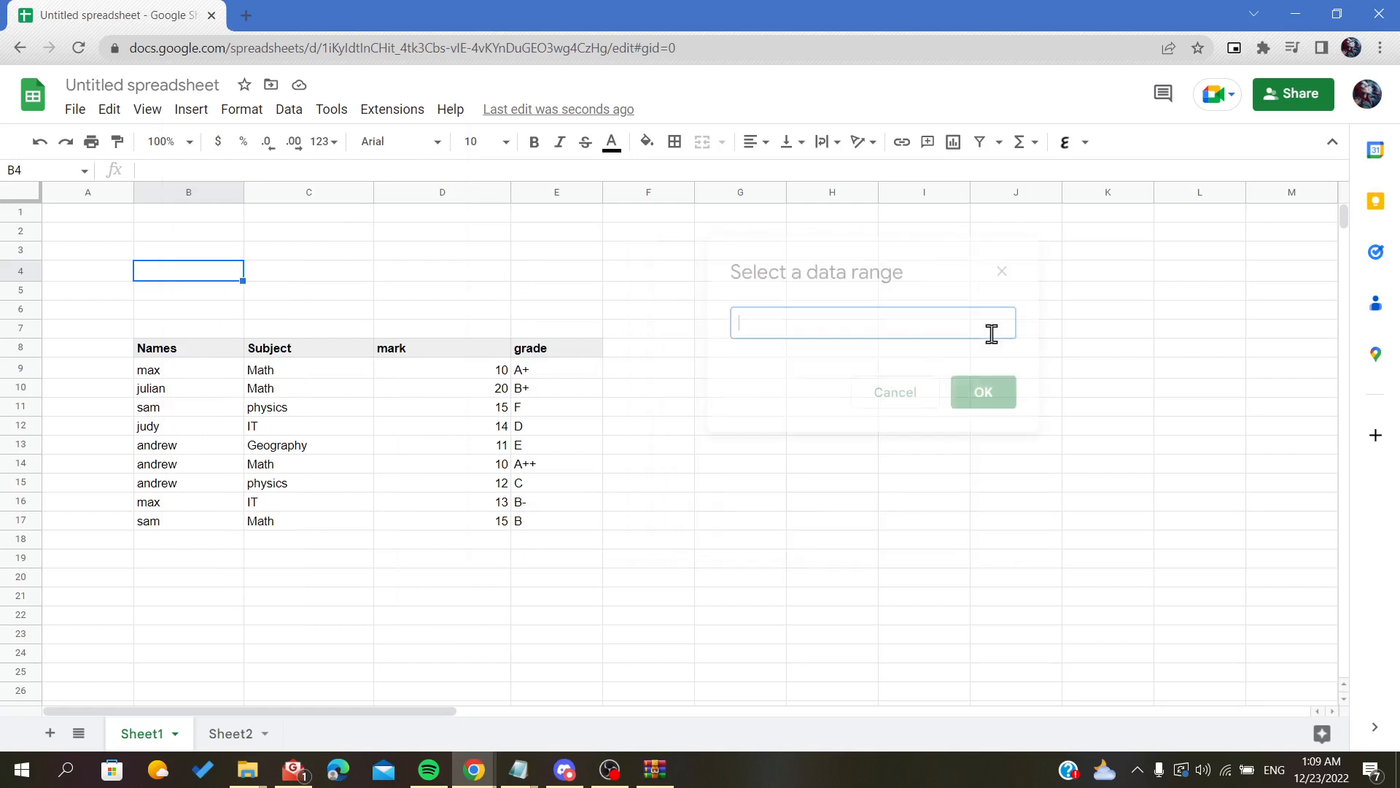
{"action": "left_click_drag", "start_coordinate": [153, 358], "coordinate": [543, 530]}
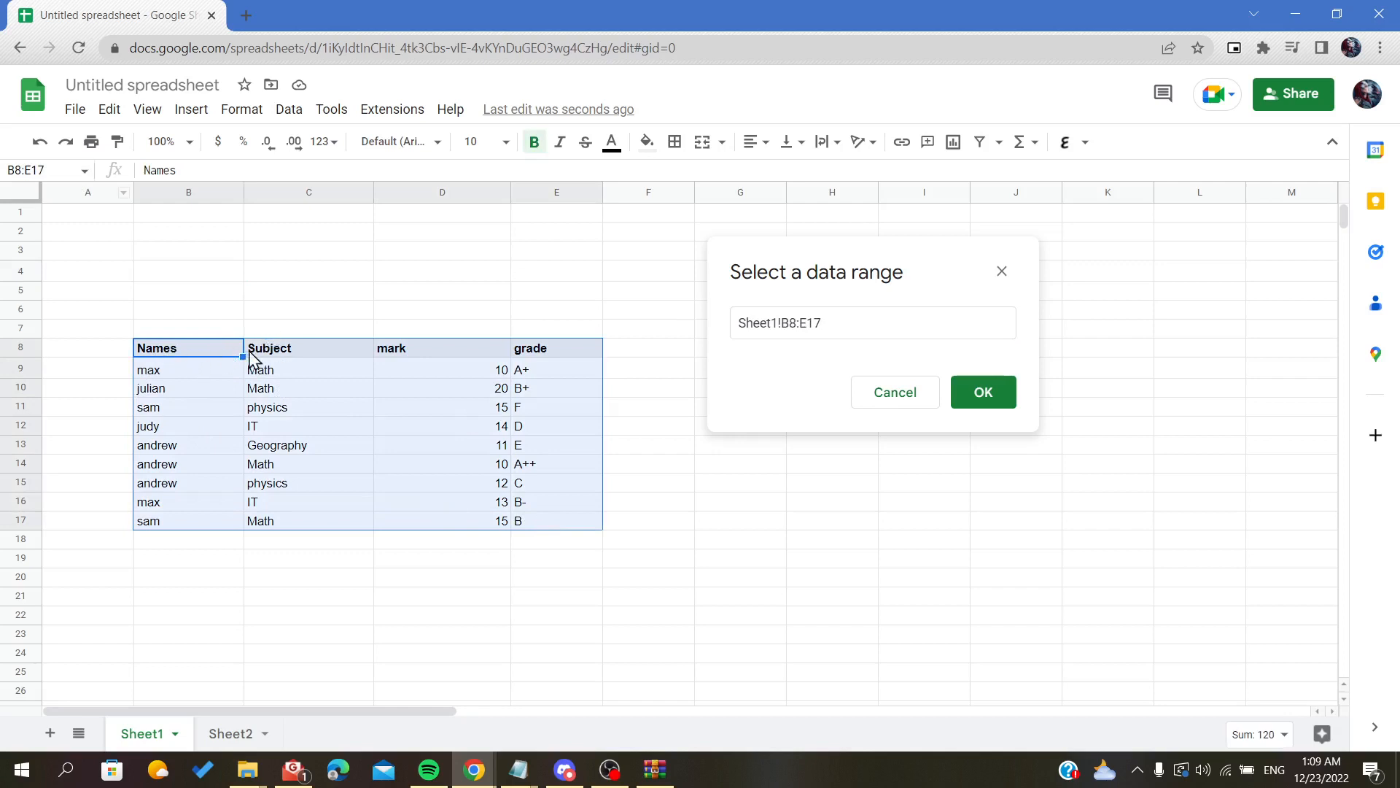
{"action": "left_click", "coordinate": [981, 394]}
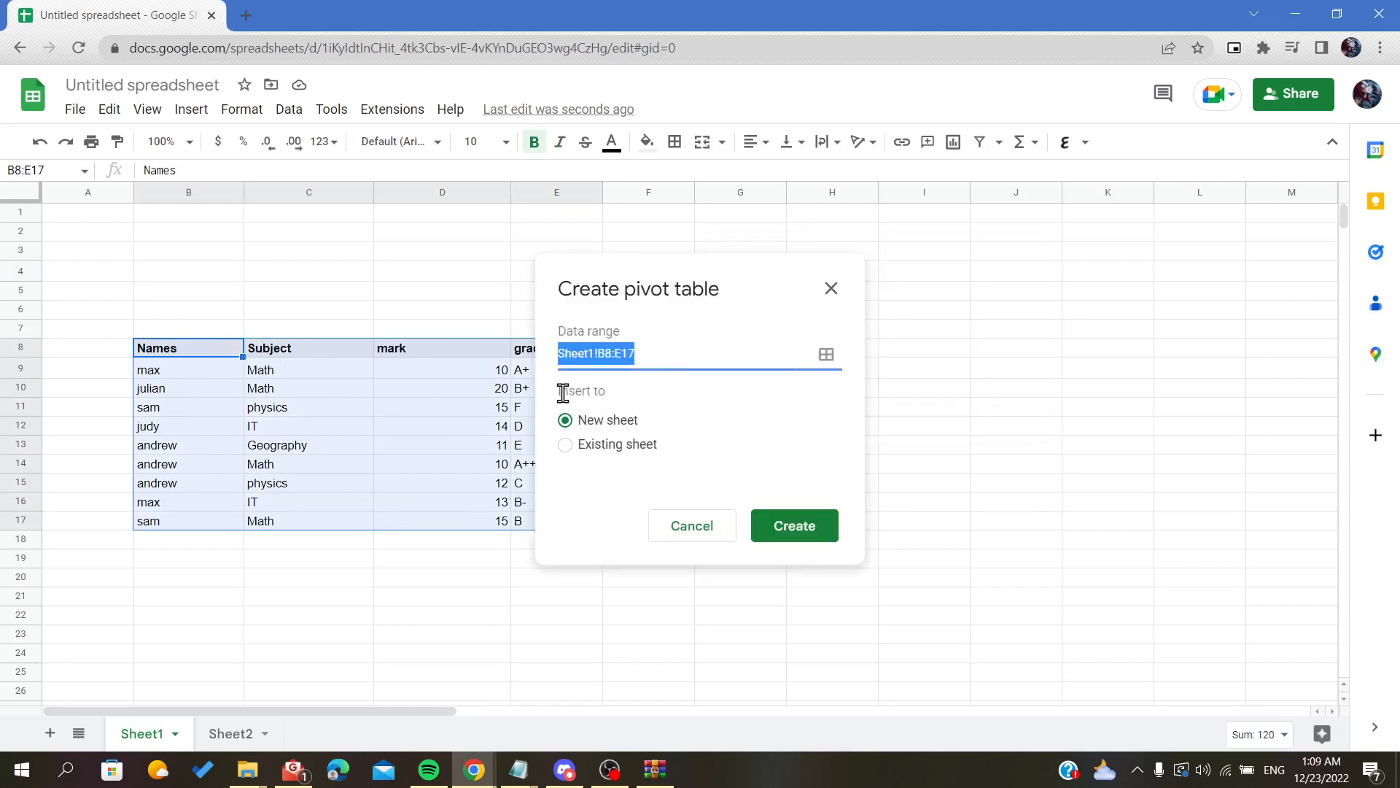
{"action": "left_click_drag", "start_coordinate": [563, 393], "coordinate": [599, 409]}
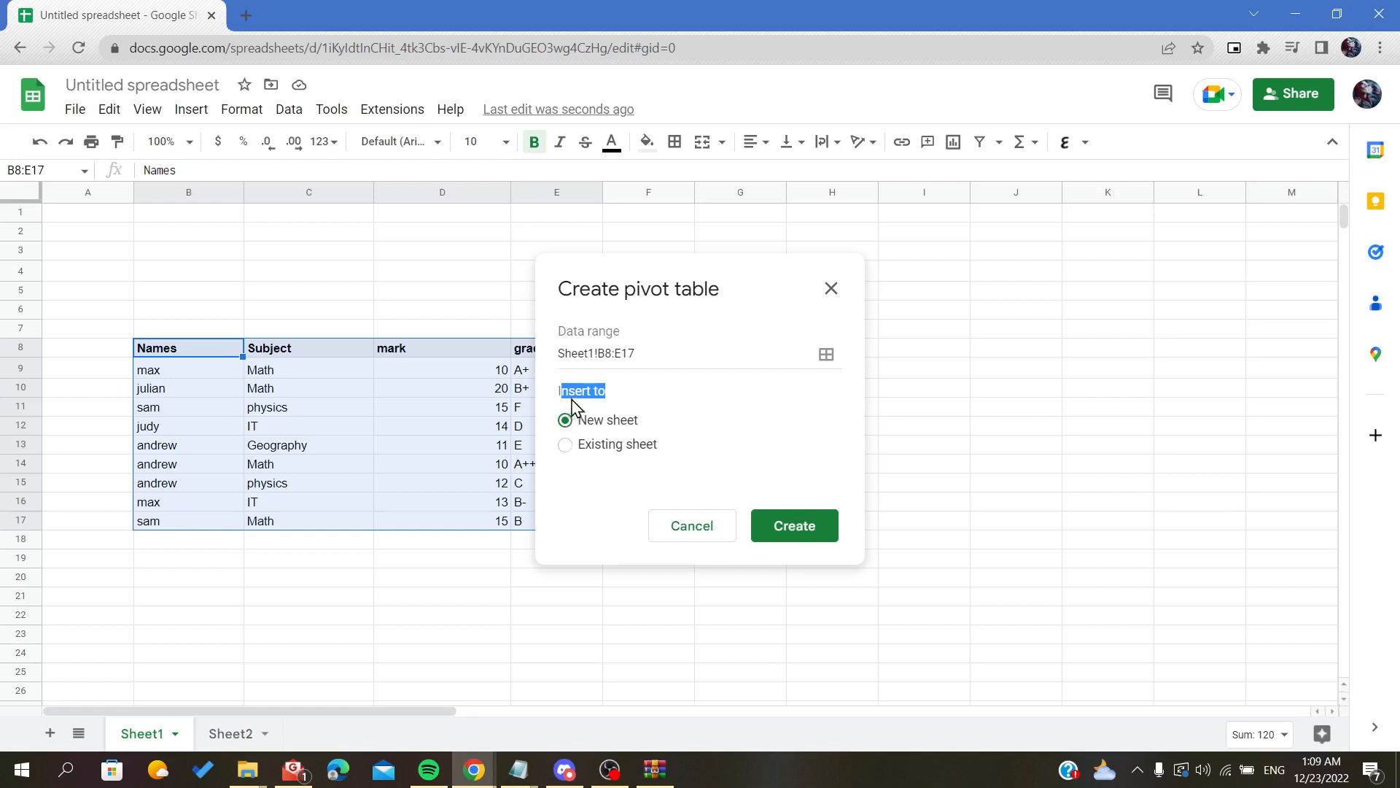
{"action": "left_click", "coordinate": [781, 525]}
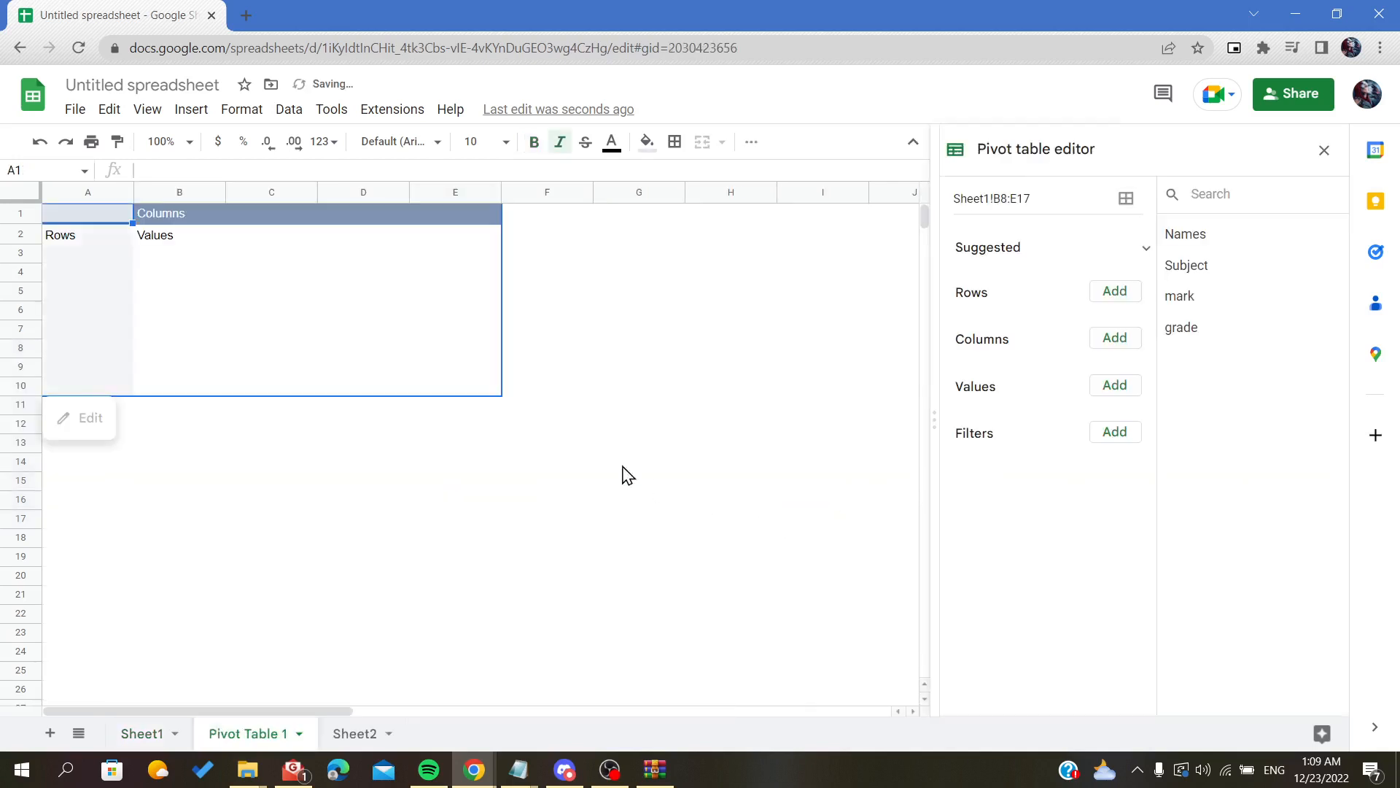
{"action": "left_click", "coordinate": [165, 220]}
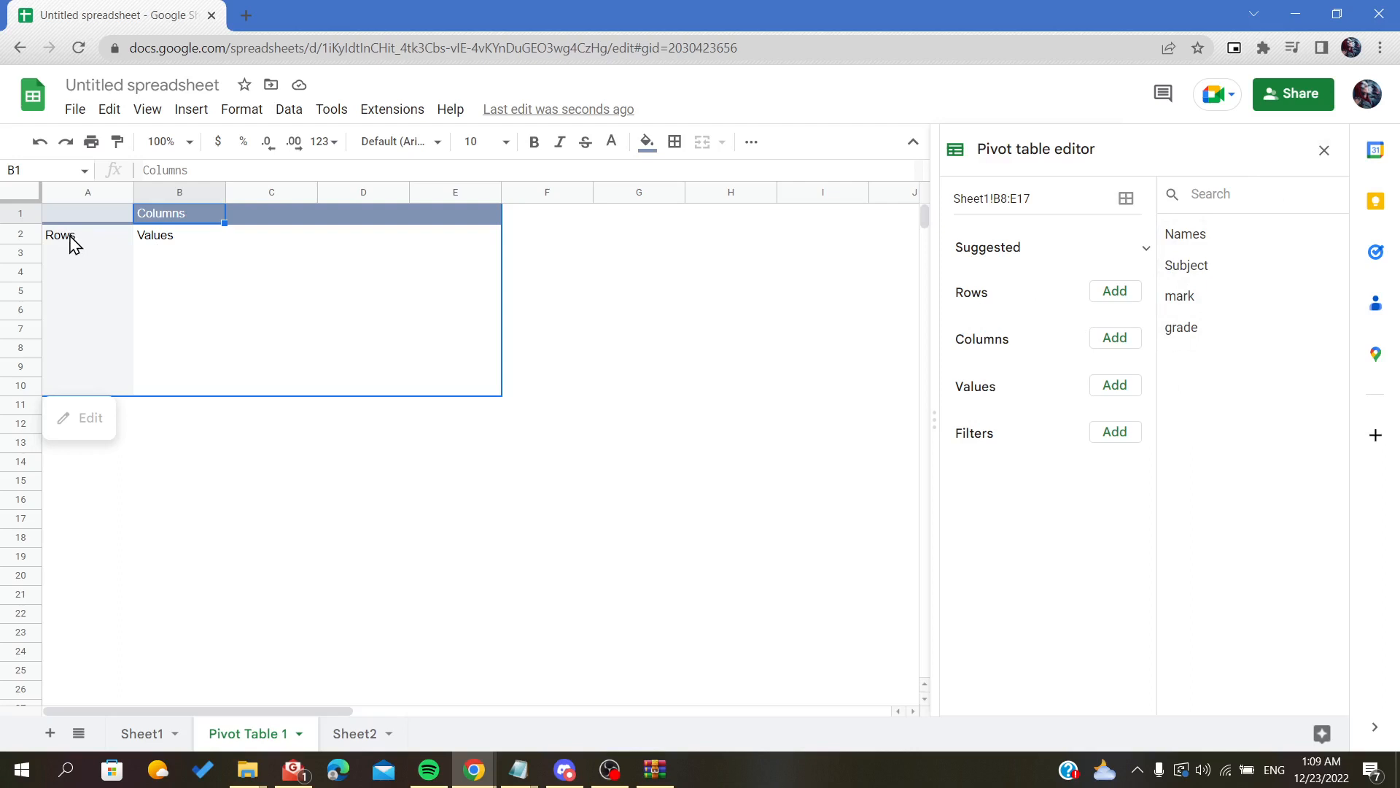
{"action": "left_click", "coordinate": [1101, 293]}
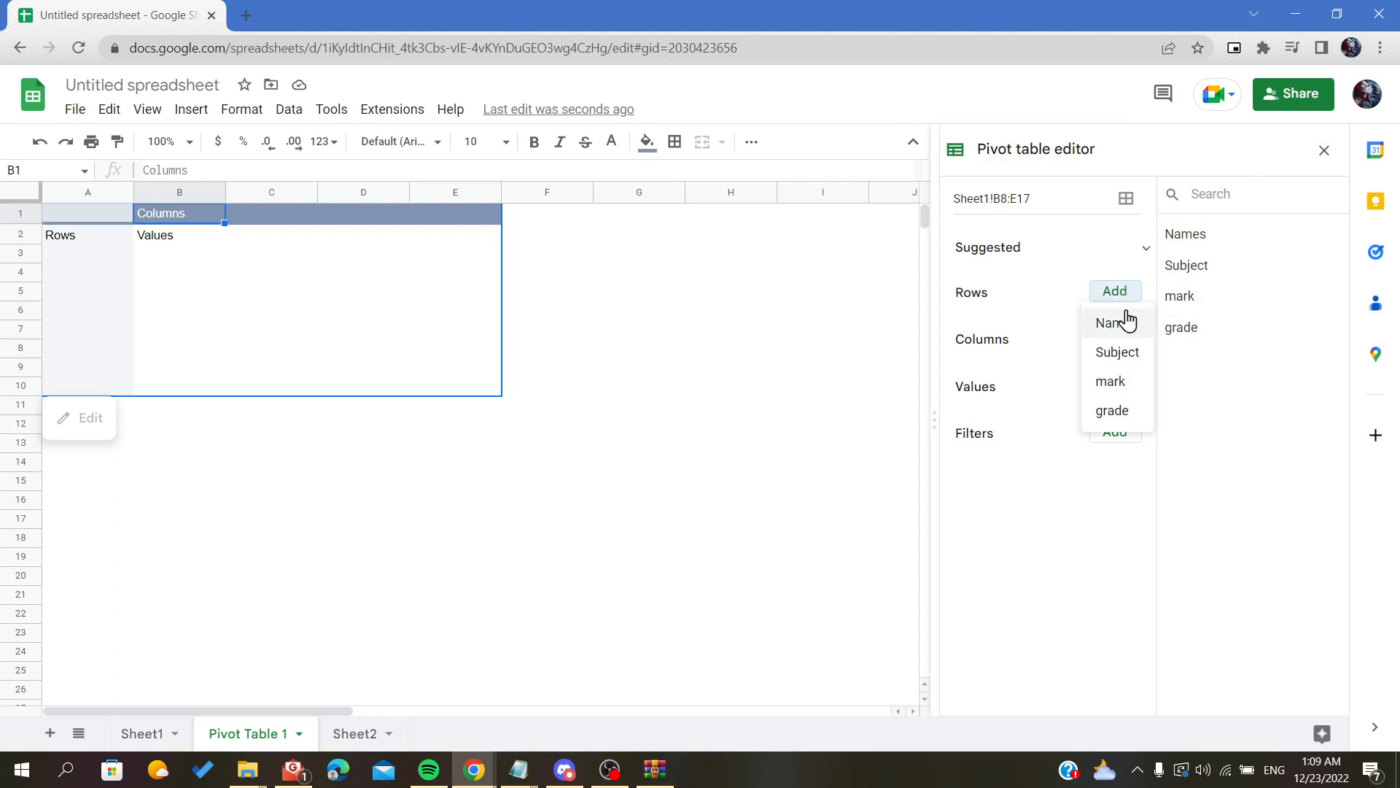
{"action": "left_click", "coordinate": [1019, 351]}
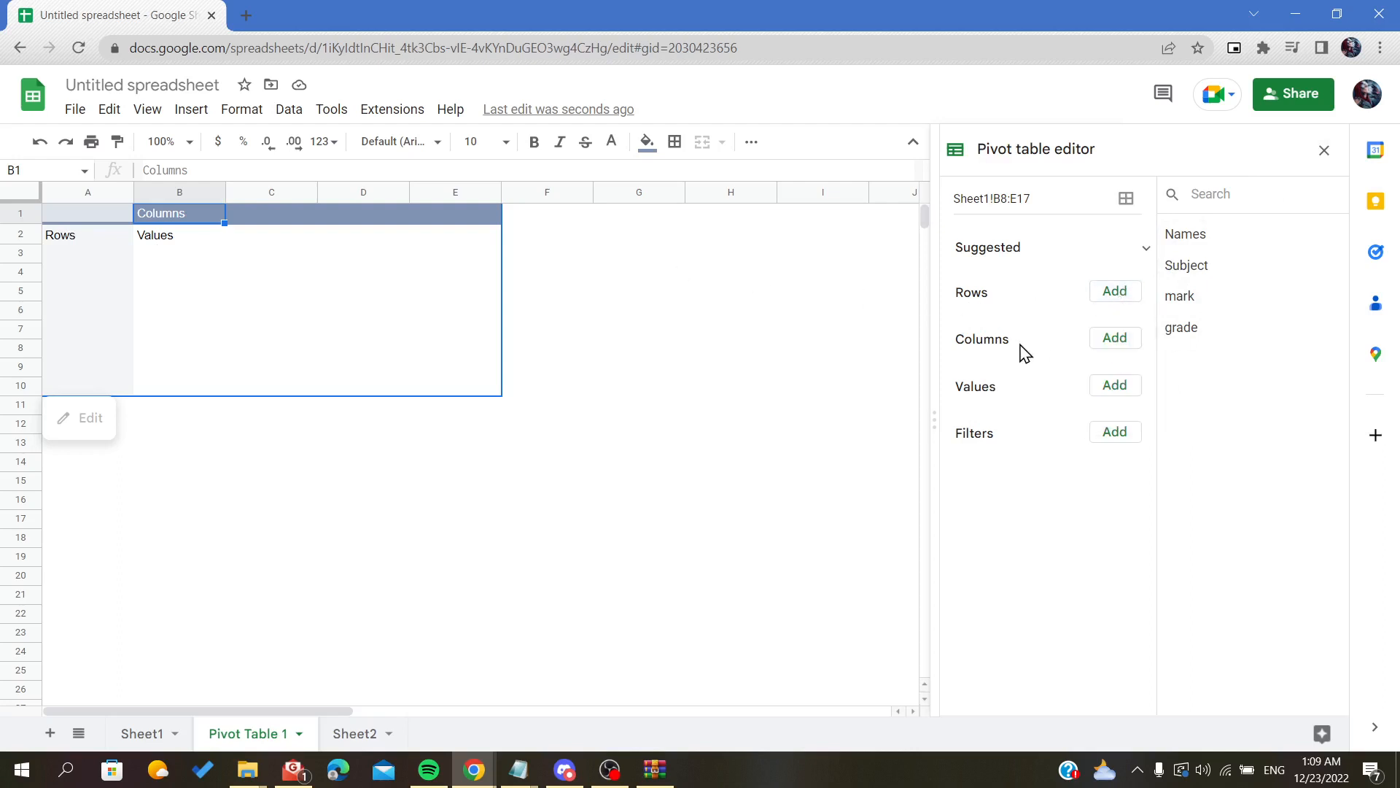
{"action": "left_click", "coordinate": [1113, 349]}
{"action": "left_click", "coordinate": [1116, 369]}
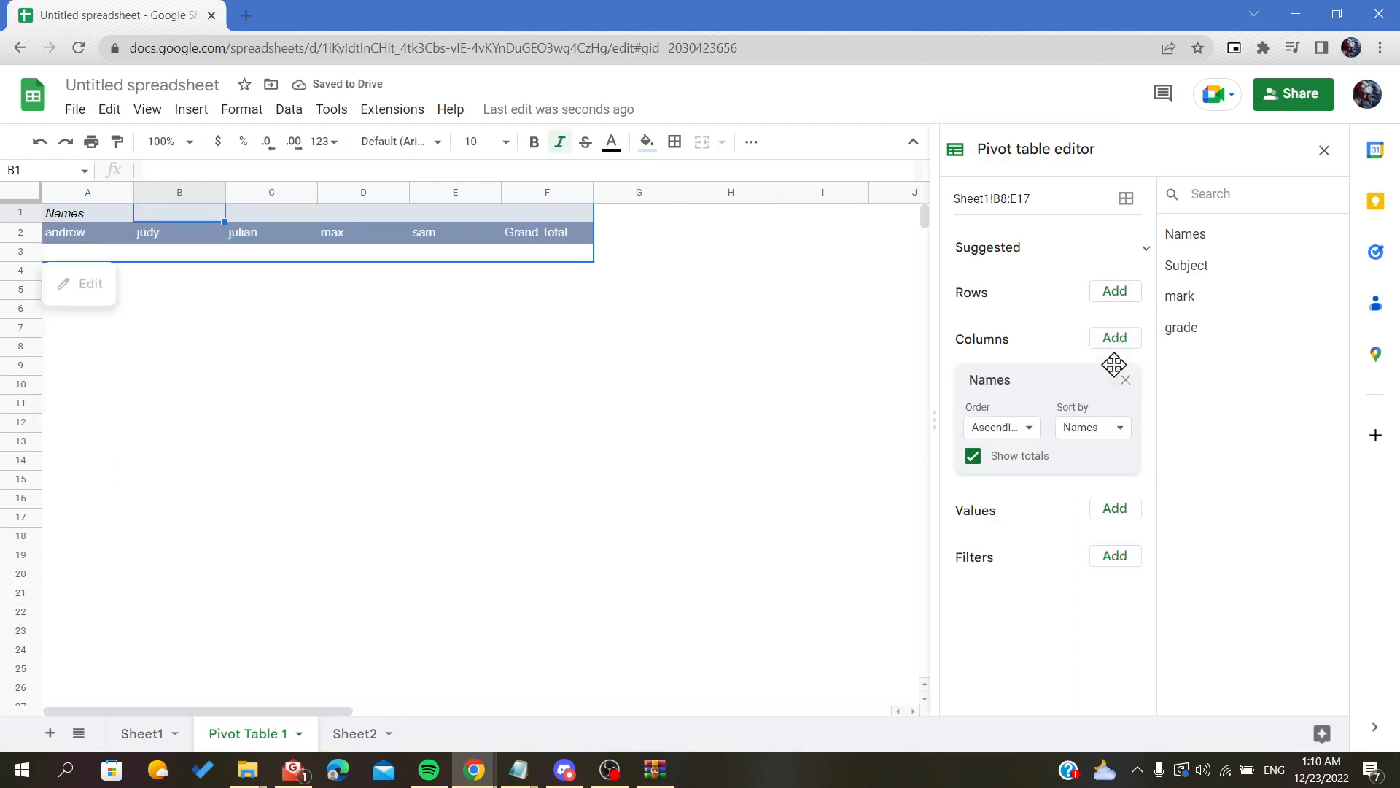
{"action": "left_click", "coordinate": [1124, 379]}
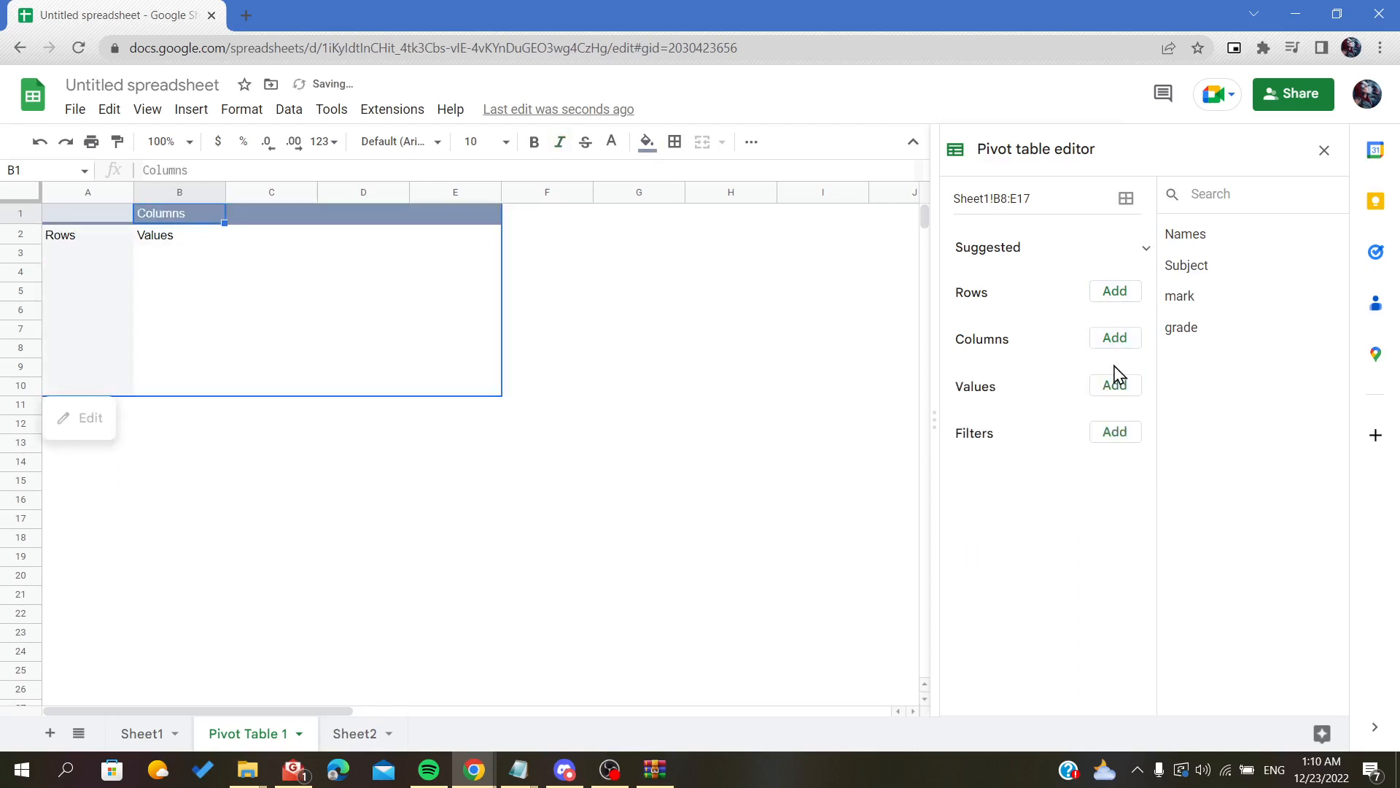
Add Names as the pivot table's row field and Subject as its column field
{"action": "left_click", "coordinate": [1116, 293]}
{"action": "left_click", "coordinate": [1114, 318]}
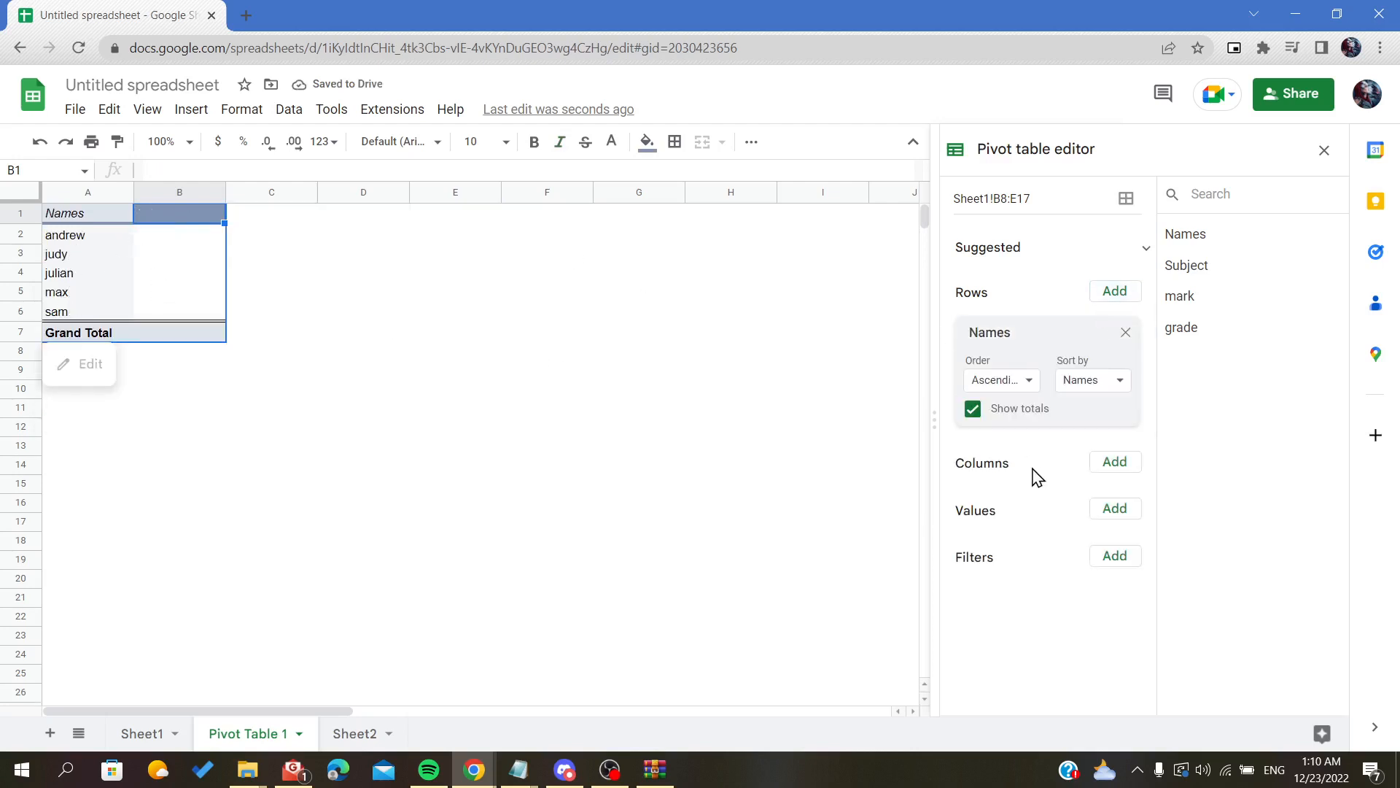
{"action": "left_click", "coordinate": [1104, 465]}
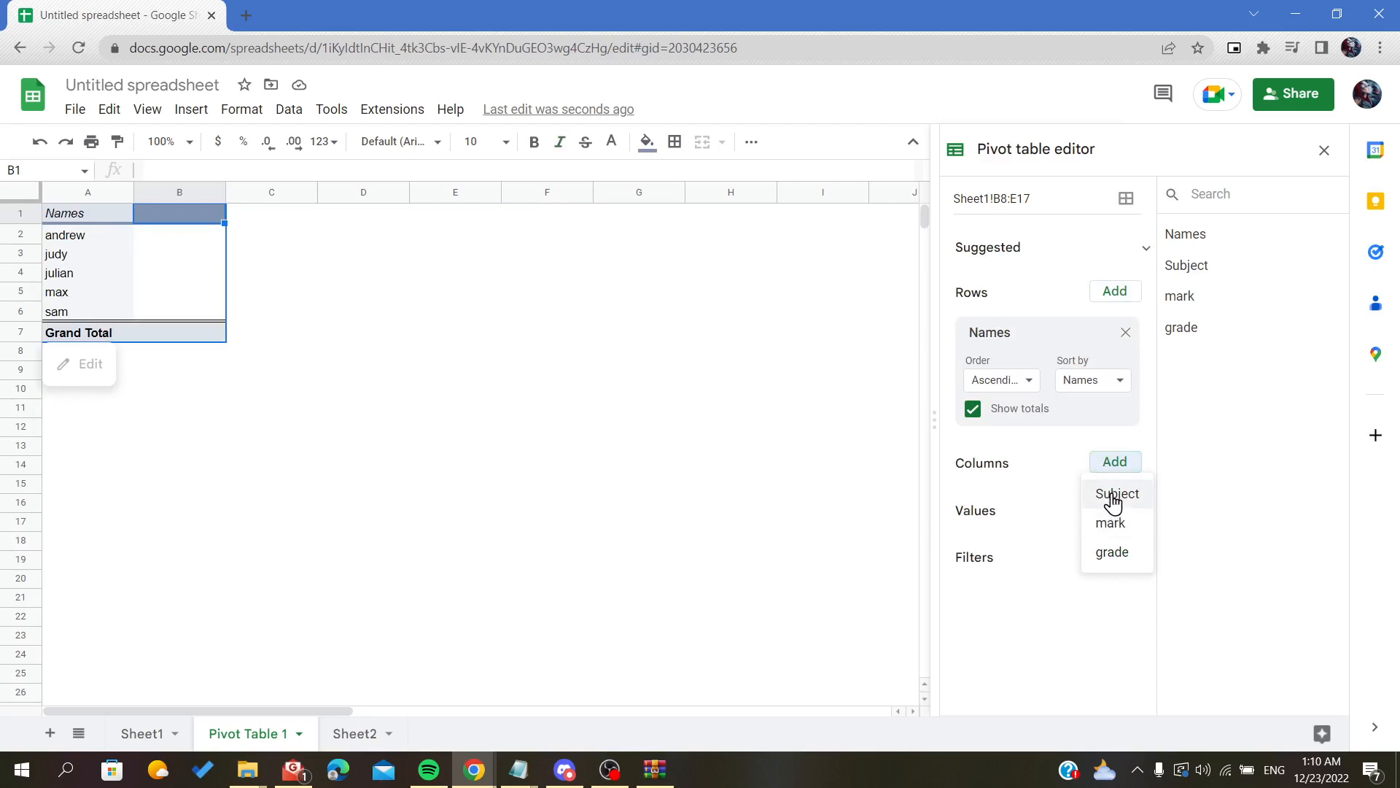
{"action": "left_click", "coordinate": [1112, 496]}
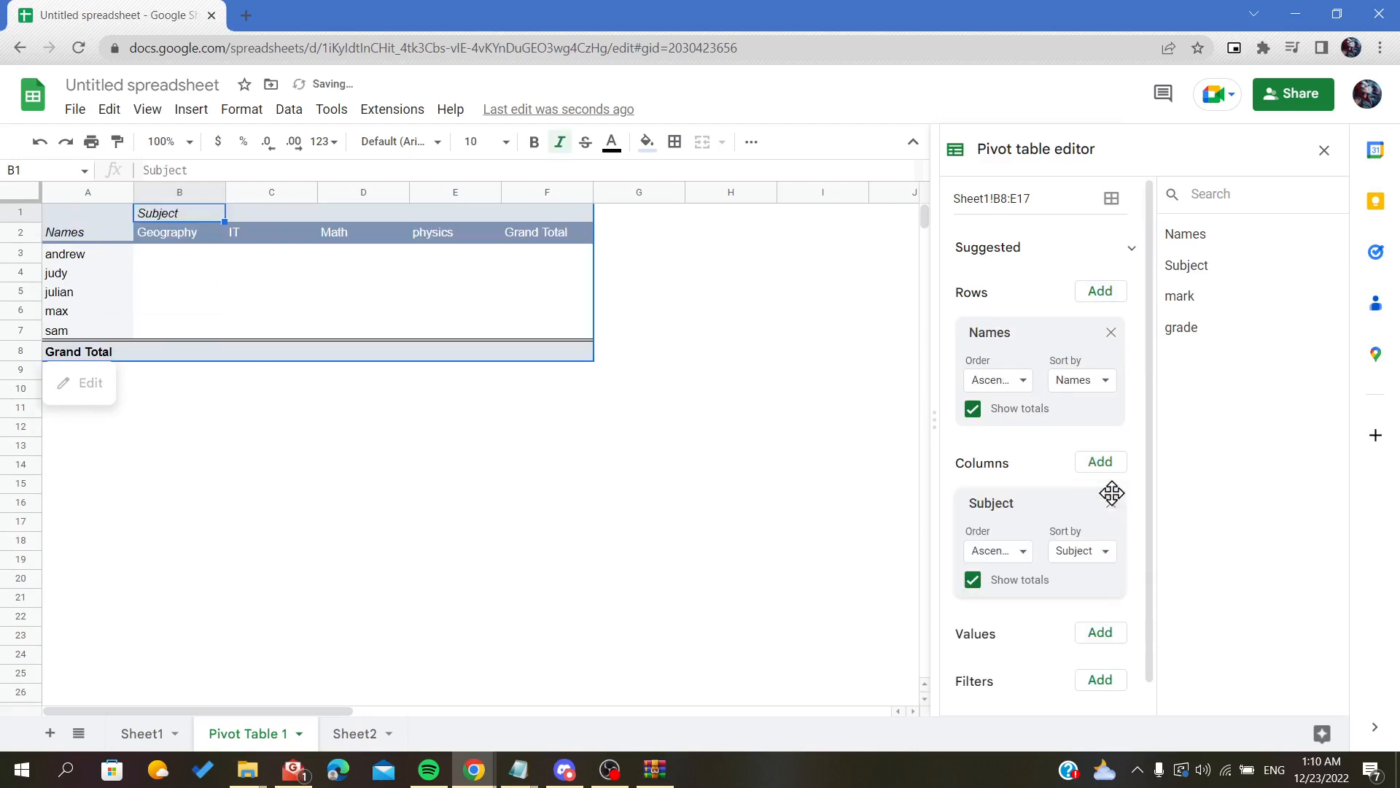
Add the mark field to the pivot table's values, summarized by SUM
{"action": "scroll", "coordinate": [1019, 485], "scroll_direction": "down", "scroll_amount": 1}
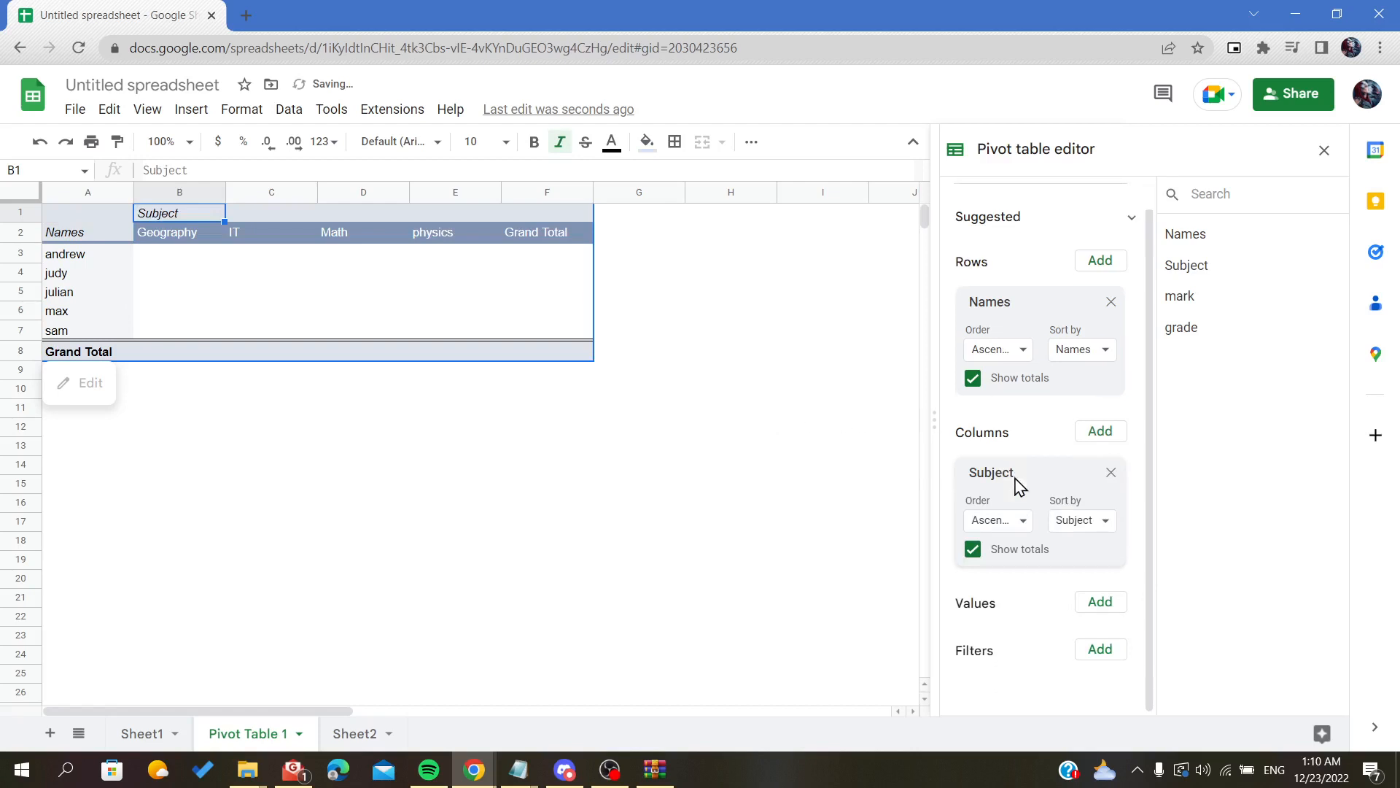
{"action": "left_click", "coordinate": [1102, 602]}
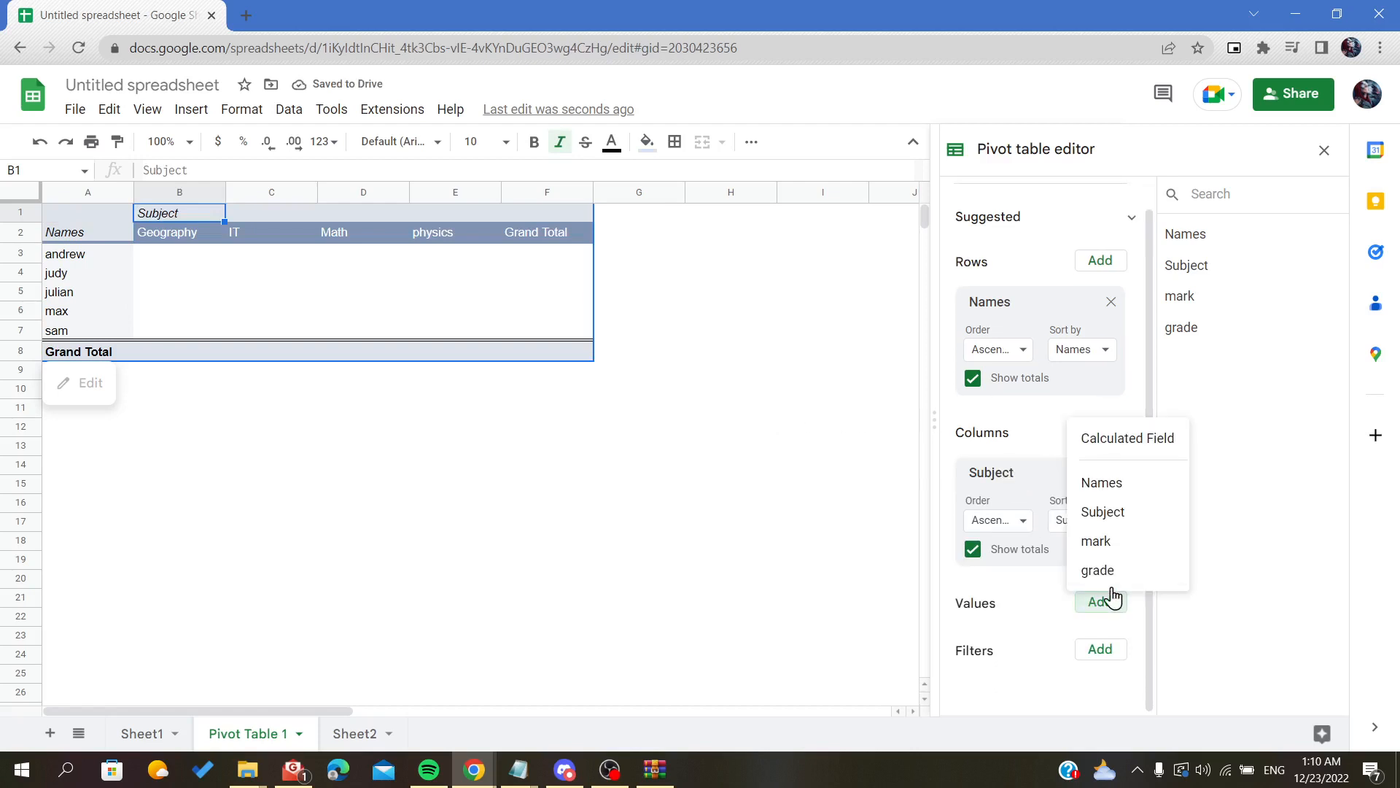
{"action": "left_click", "coordinate": [1110, 541]}
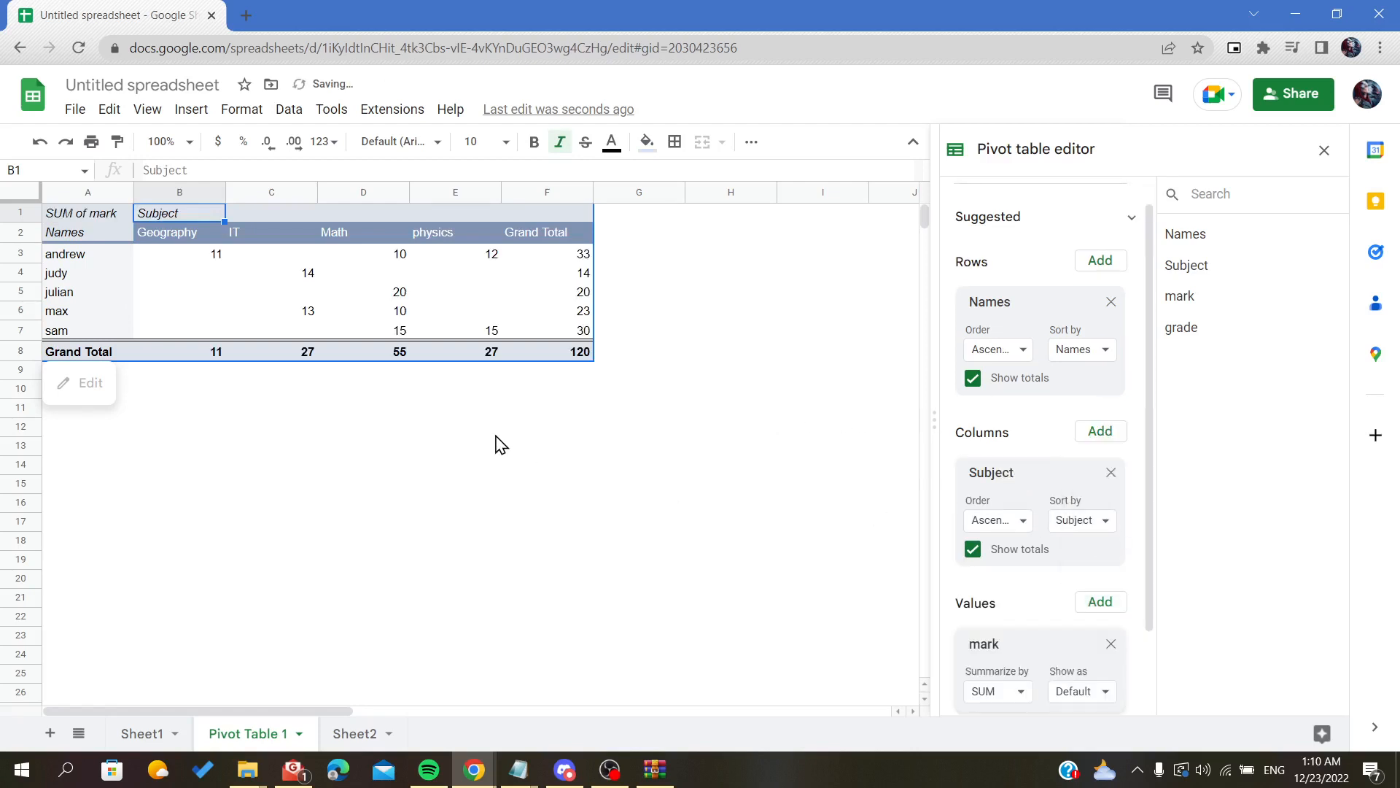
{"action": "left_click", "coordinate": [295, 295]}
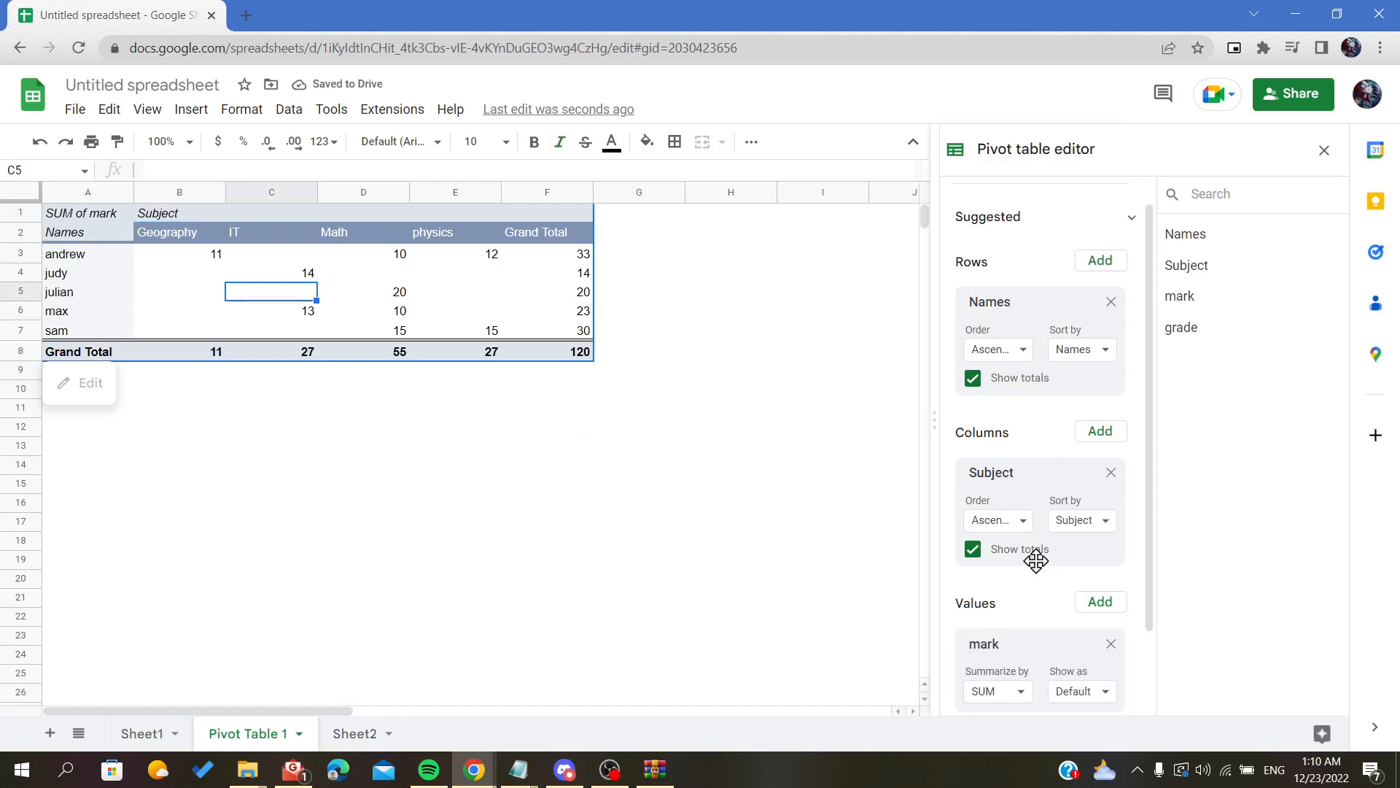
{"action": "left_click", "coordinate": [1022, 359]}
{"action": "left_click", "coordinate": [1007, 378]}
{"action": "left_click", "coordinate": [993, 350]}
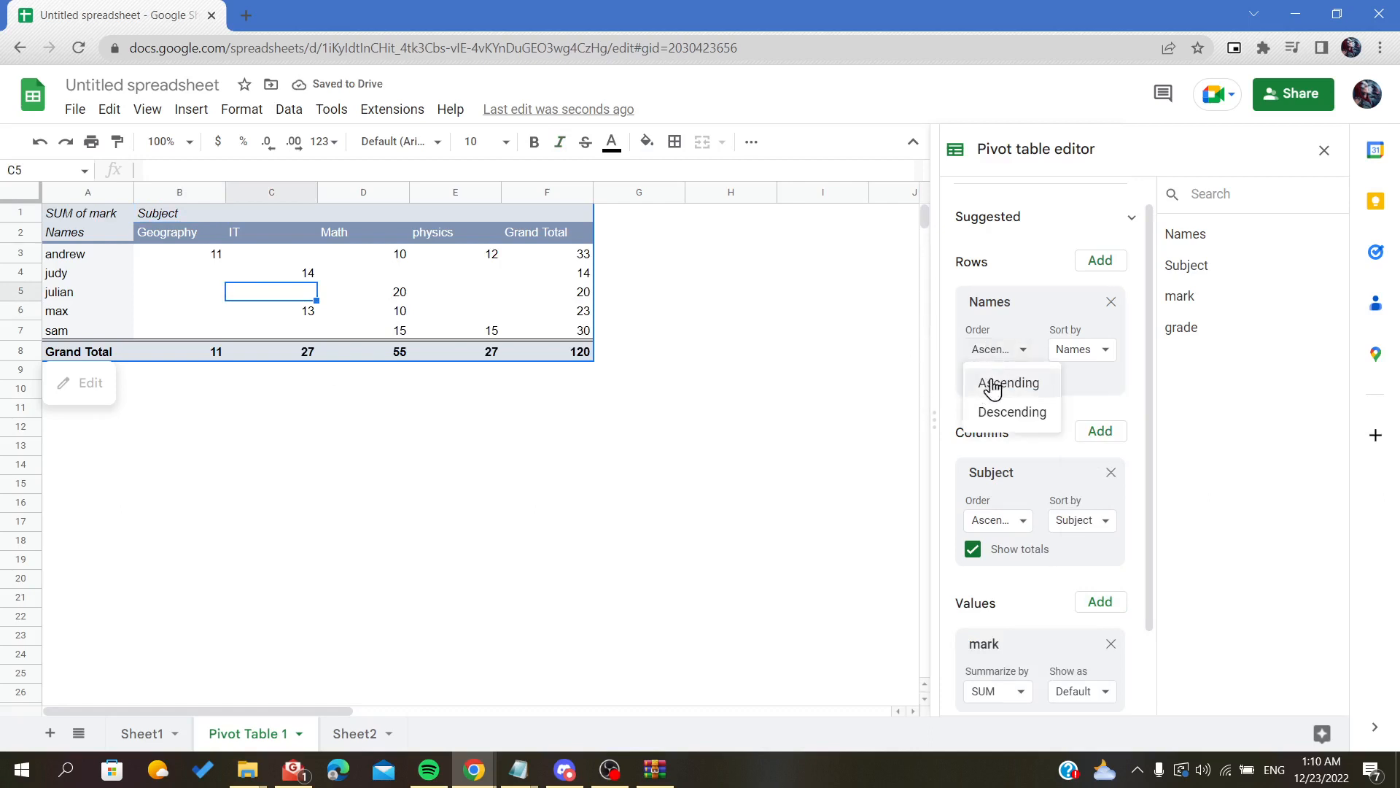
{"action": "left_click", "coordinate": [989, 357]}
{"action": "scroll", "coordinate": [1003, 460], "scroll_direction": "down", "scroll_amount": 2}
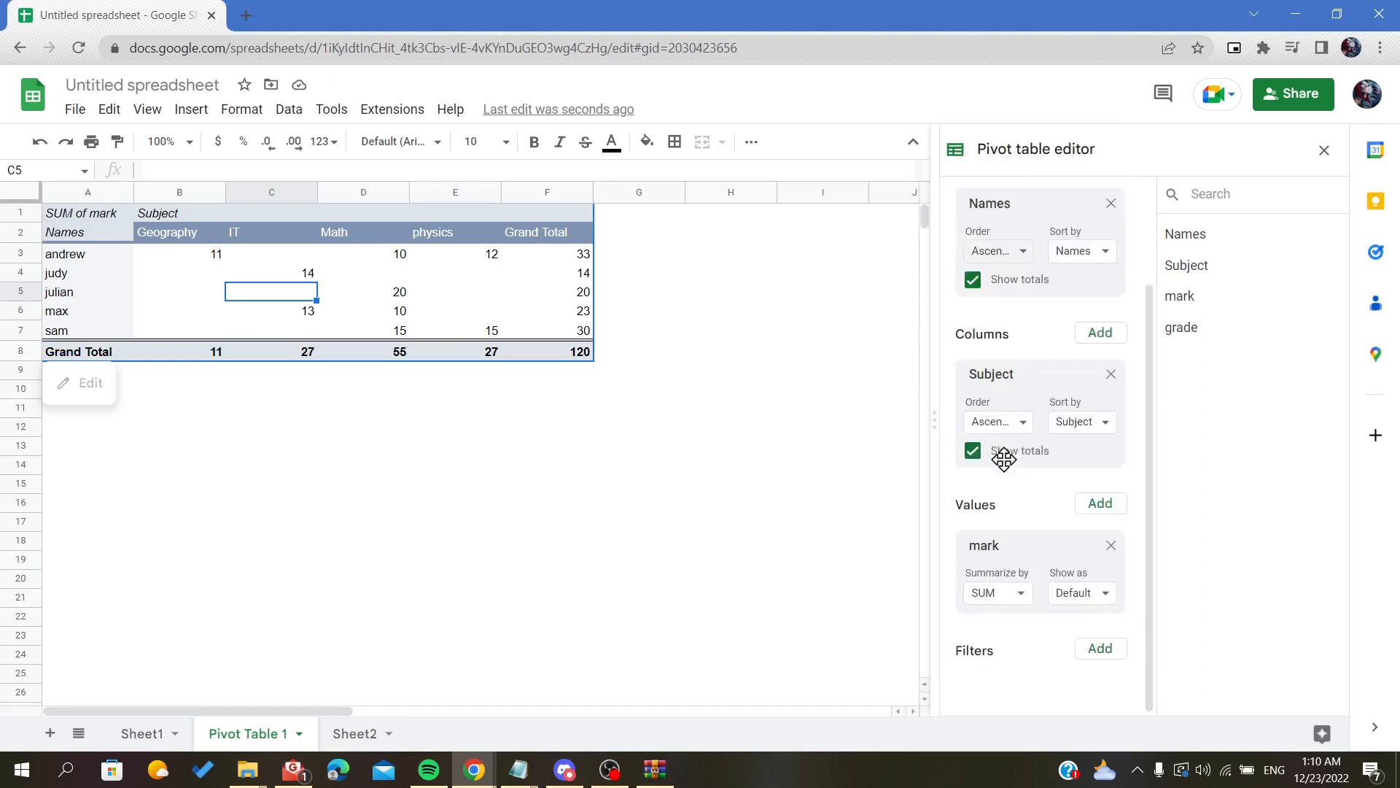
{"action": "scroll", "coordinate": [1021, 484], "scroll_direction": "up", "scroll_amount": 3}
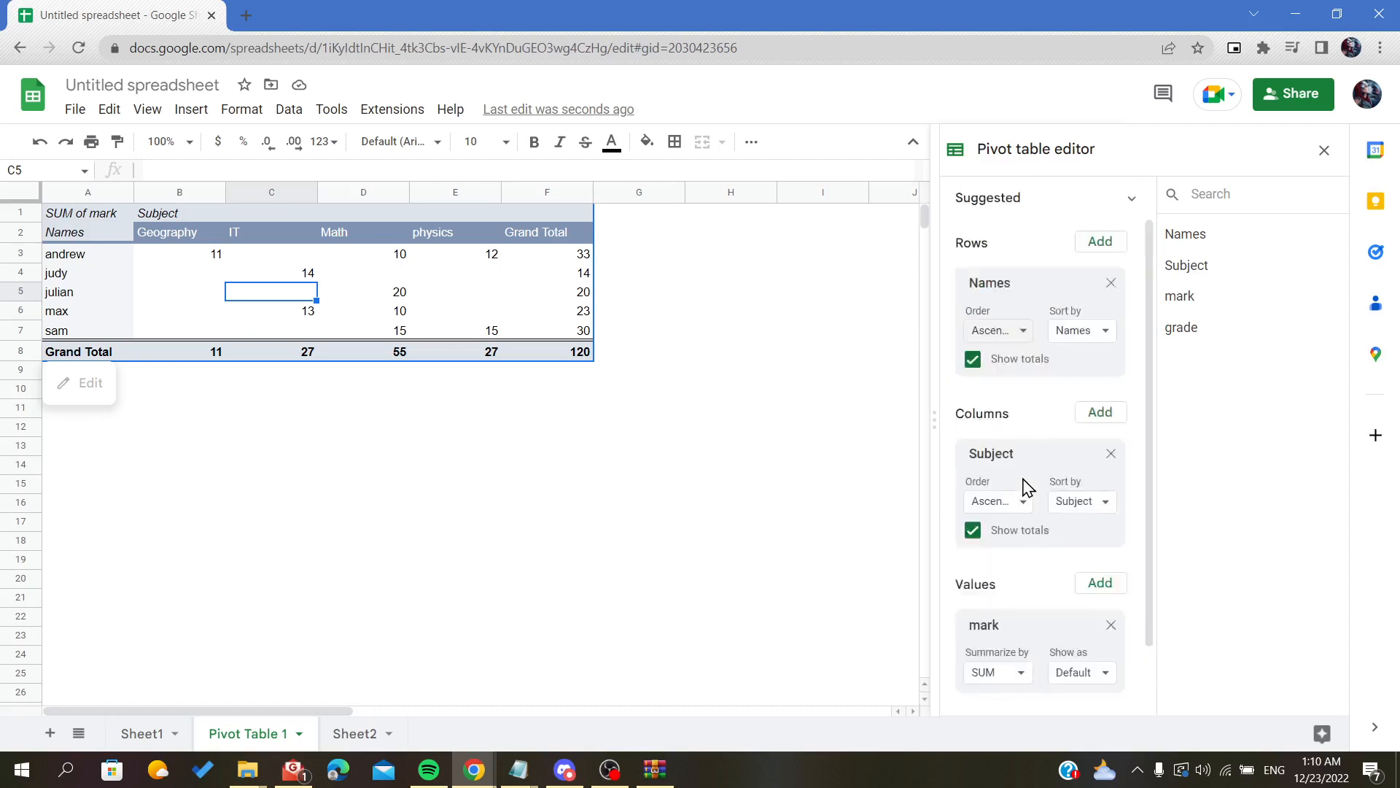
{"action": "left_click", "coordinate": [80, 218]}
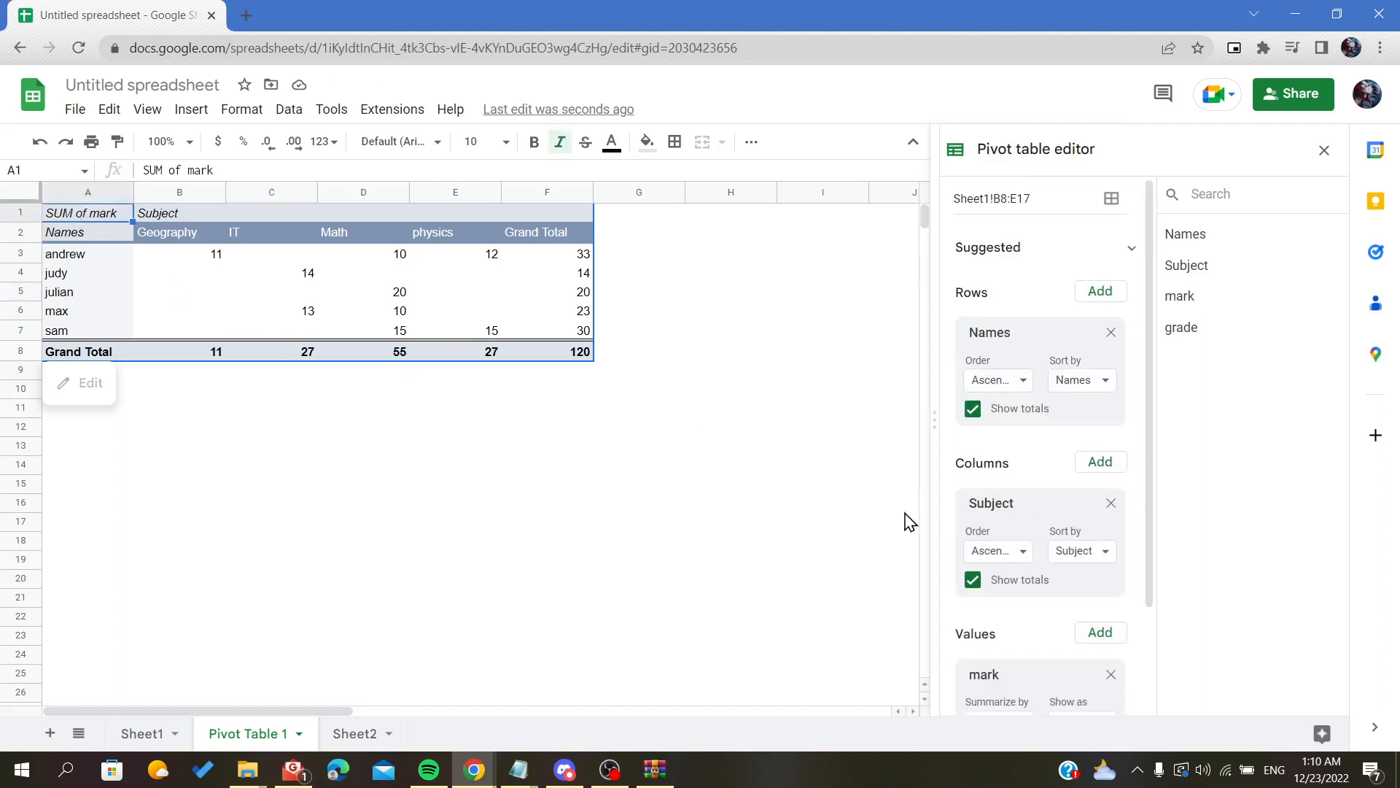
Switch the totals off and back on for both the Names rows and the Subject columns
{"action": "left_click", "coordinate": [974, 410]}
{"action": "left_click", "coordinate": [973, 410]}
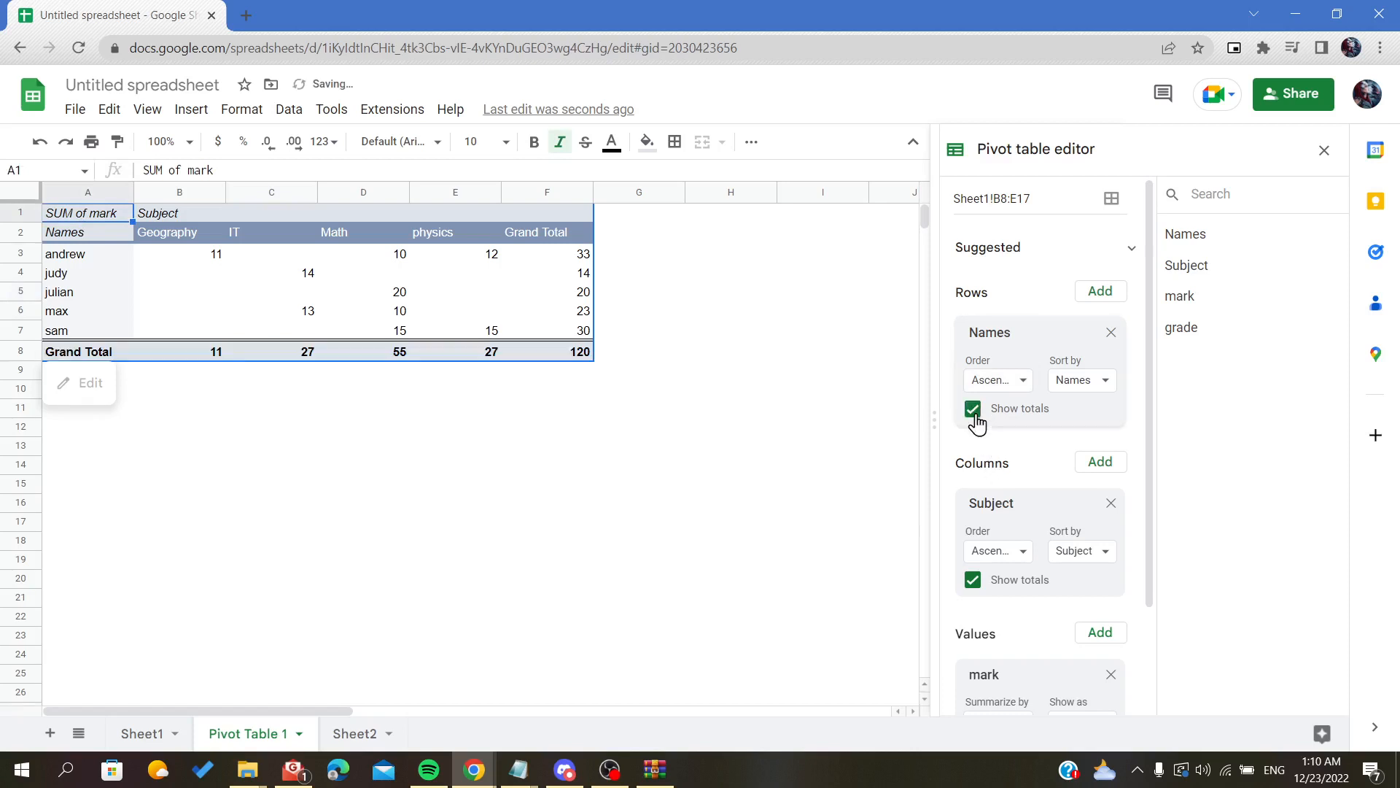
{"action": "left_click", "coordinate": [974, 581]}
{"action": "left_click", "coordinate": [974, 581]}
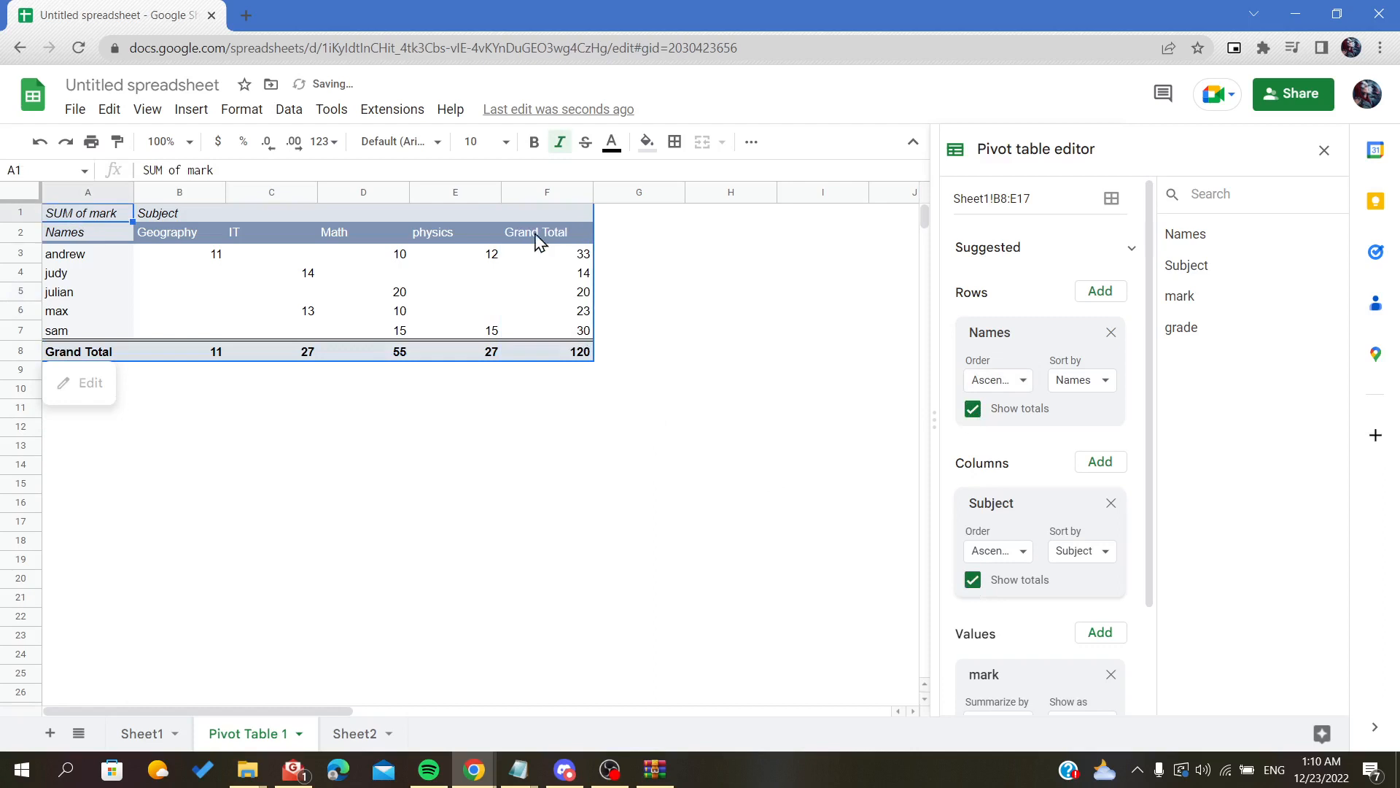
{"action": "left_click_drag", "start_coordinate": [163, 256], "coordinate": [554, 259]}
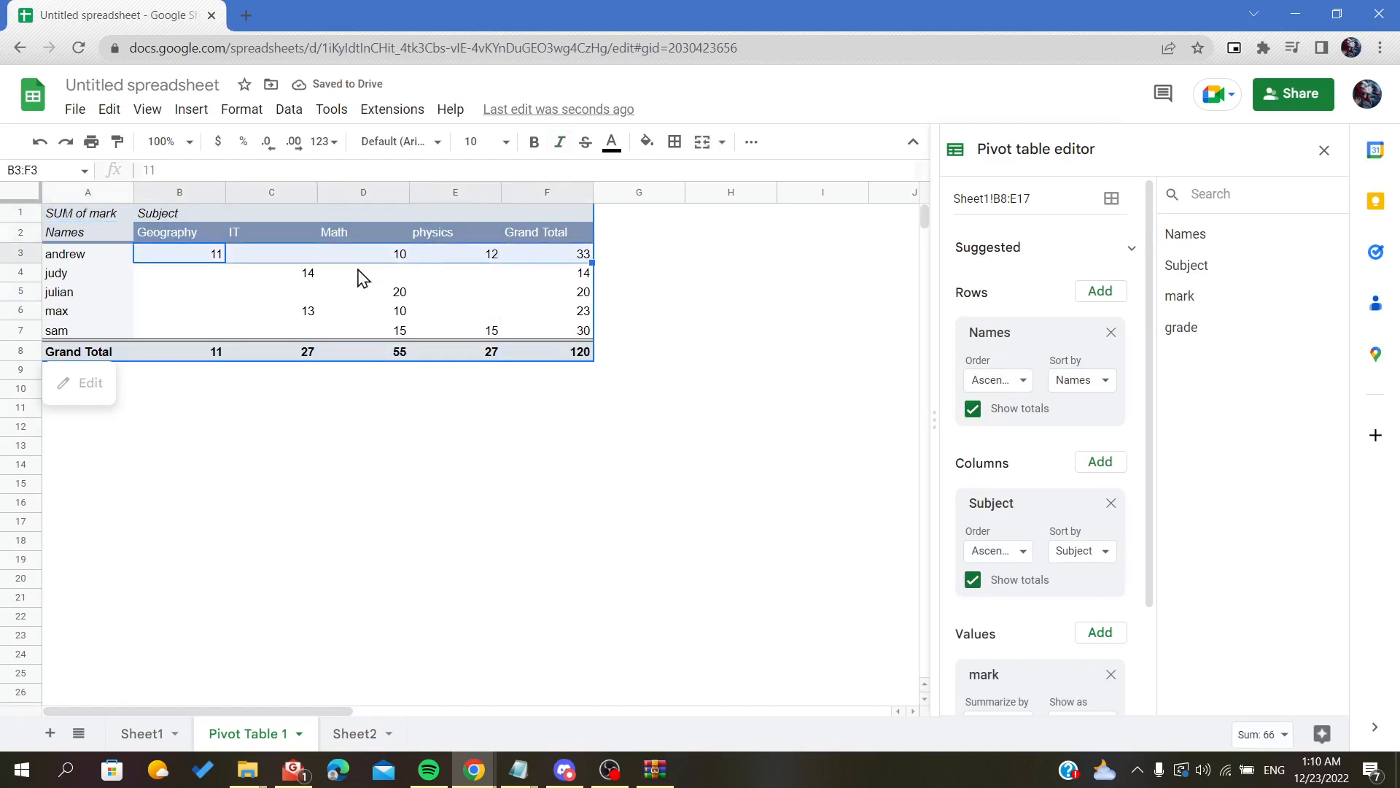
{"action": "left_click", "coordinate": [190, 261]}
{"action": "left_click_drag", "start_coordinate": [192, 270], "coordinate": [182, 331]}
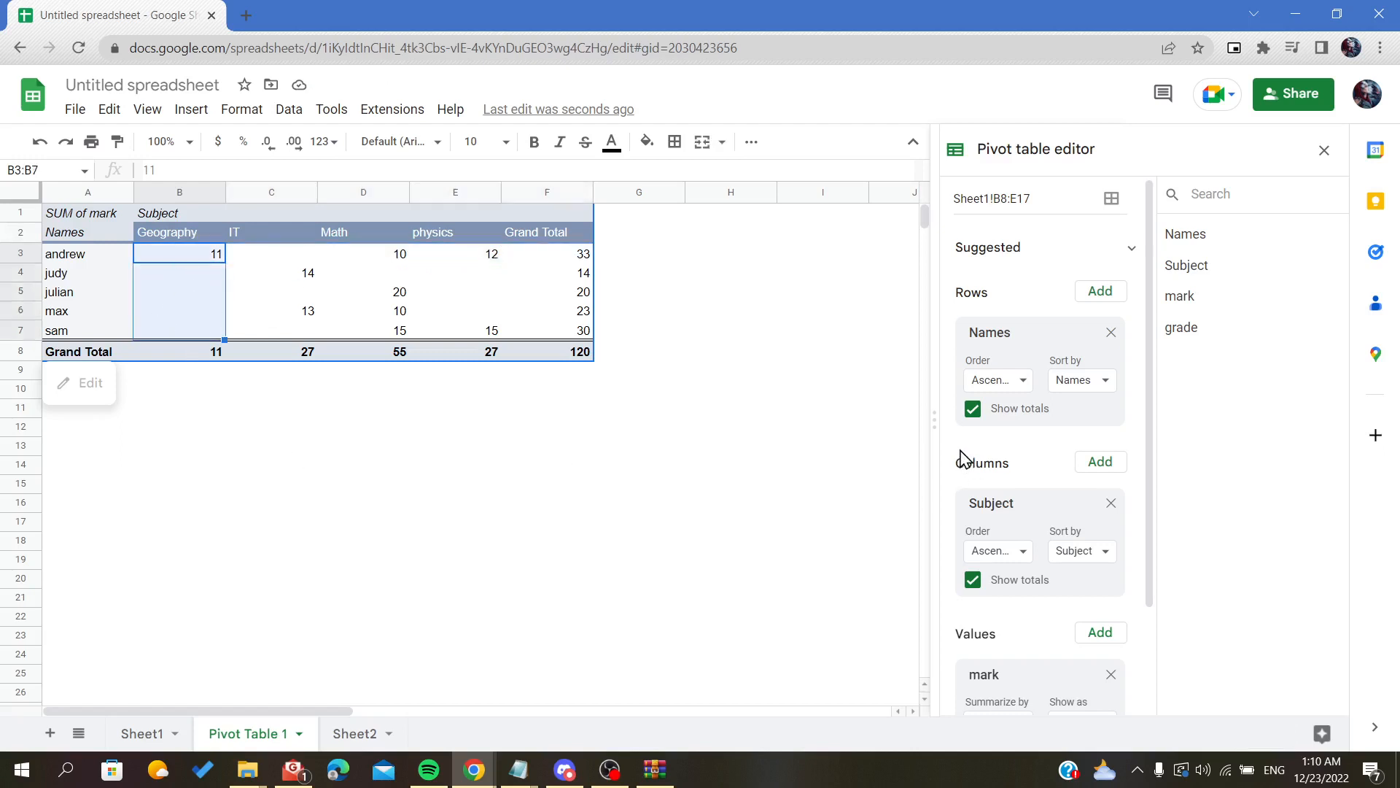
{"action": "left_click", "coordinate": [264, 296]}
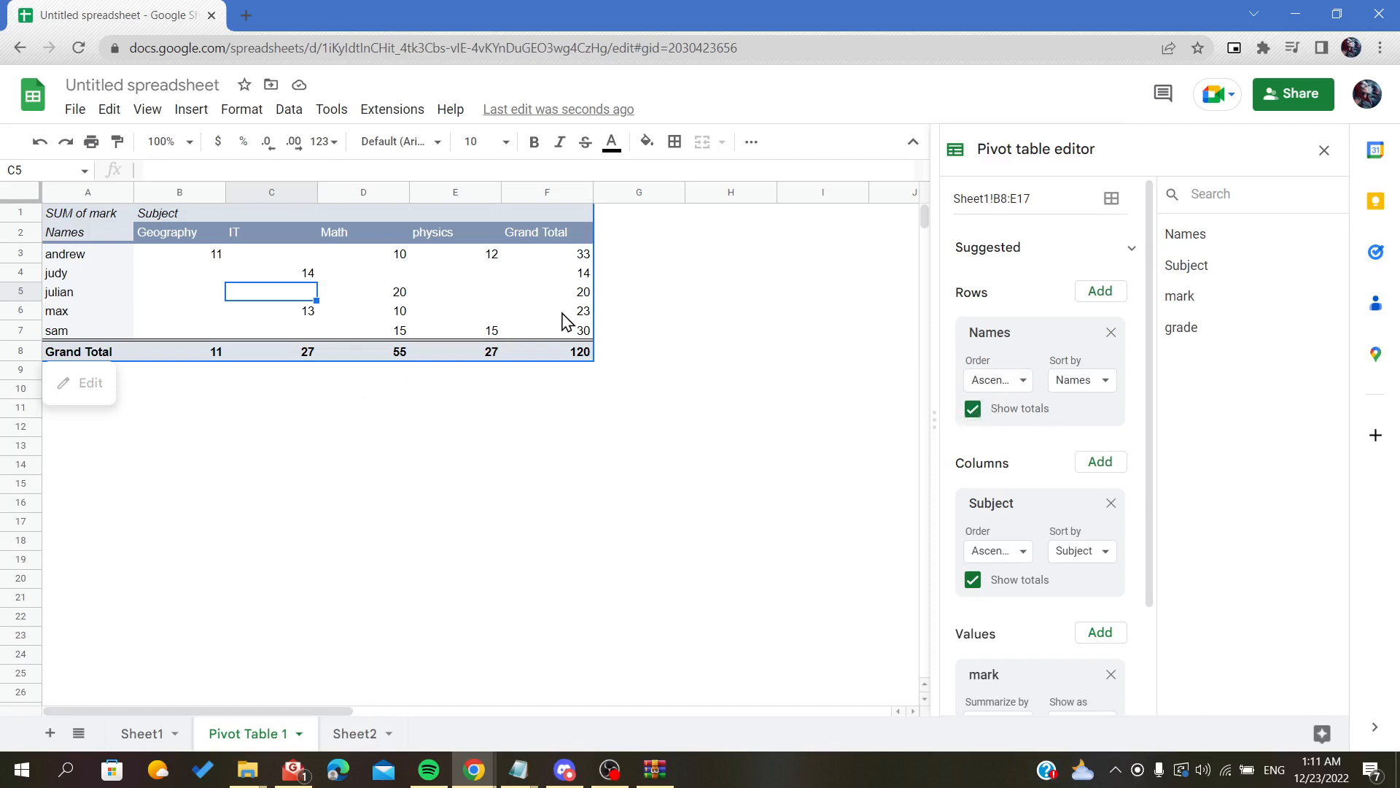
Turn off Show totals for both the Names rows and the Subject columns of the pivot table
{"action": "left_click", "coordinate": [971, 413]}
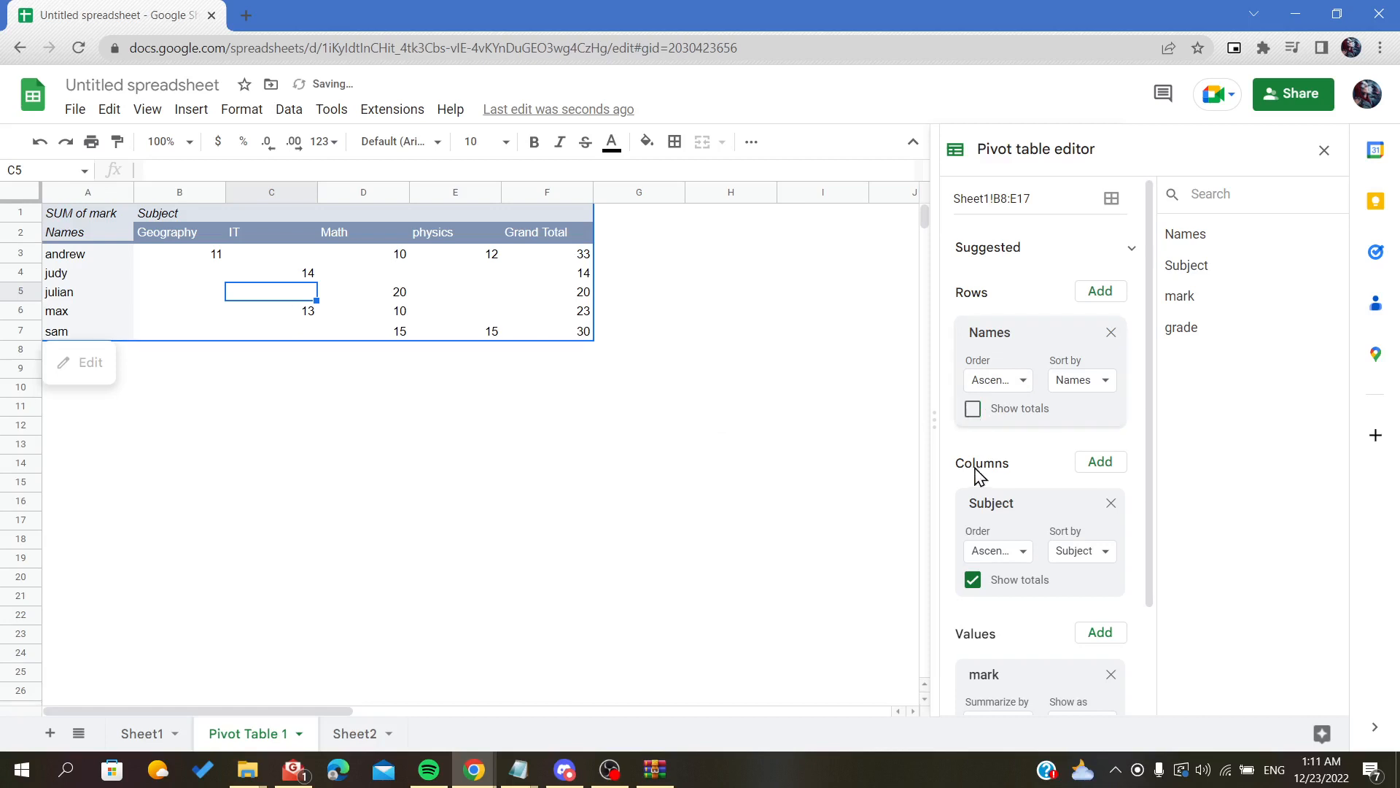
{"action": "left_click", "coordinate": [972, 581]}
{"action": "scroll", "coordinate": [1016, 557], "scroll_direction": "down", "scroll_amount": 2}
{"action": "scroll", "coordinate": [1016, 550], "scroll_direction": "up", "scroll_amount": 2}
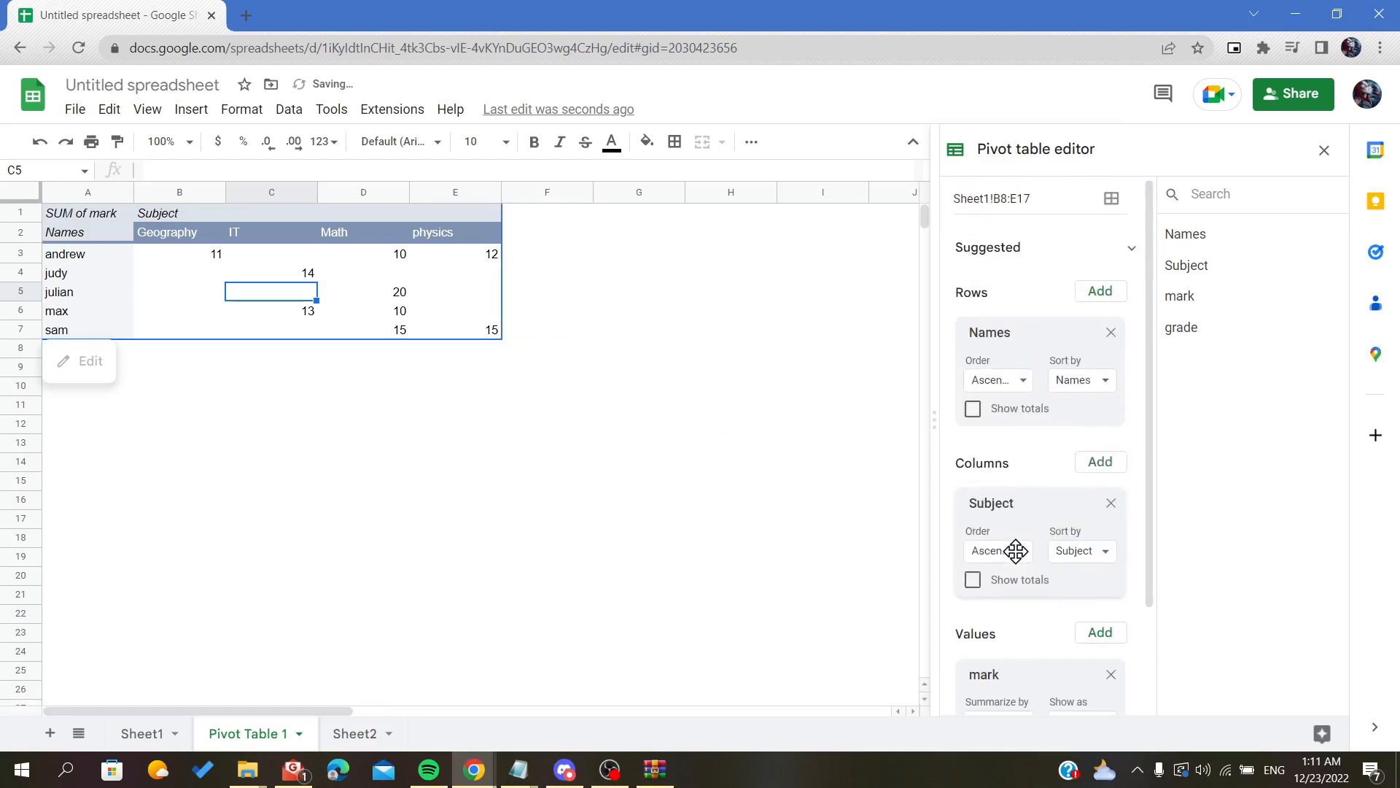
Examine the pivot table's Names rows and Subject headers, and compare them with the source data in Sheet1
{"action": "left_click", "coordinate": [75, 235]}
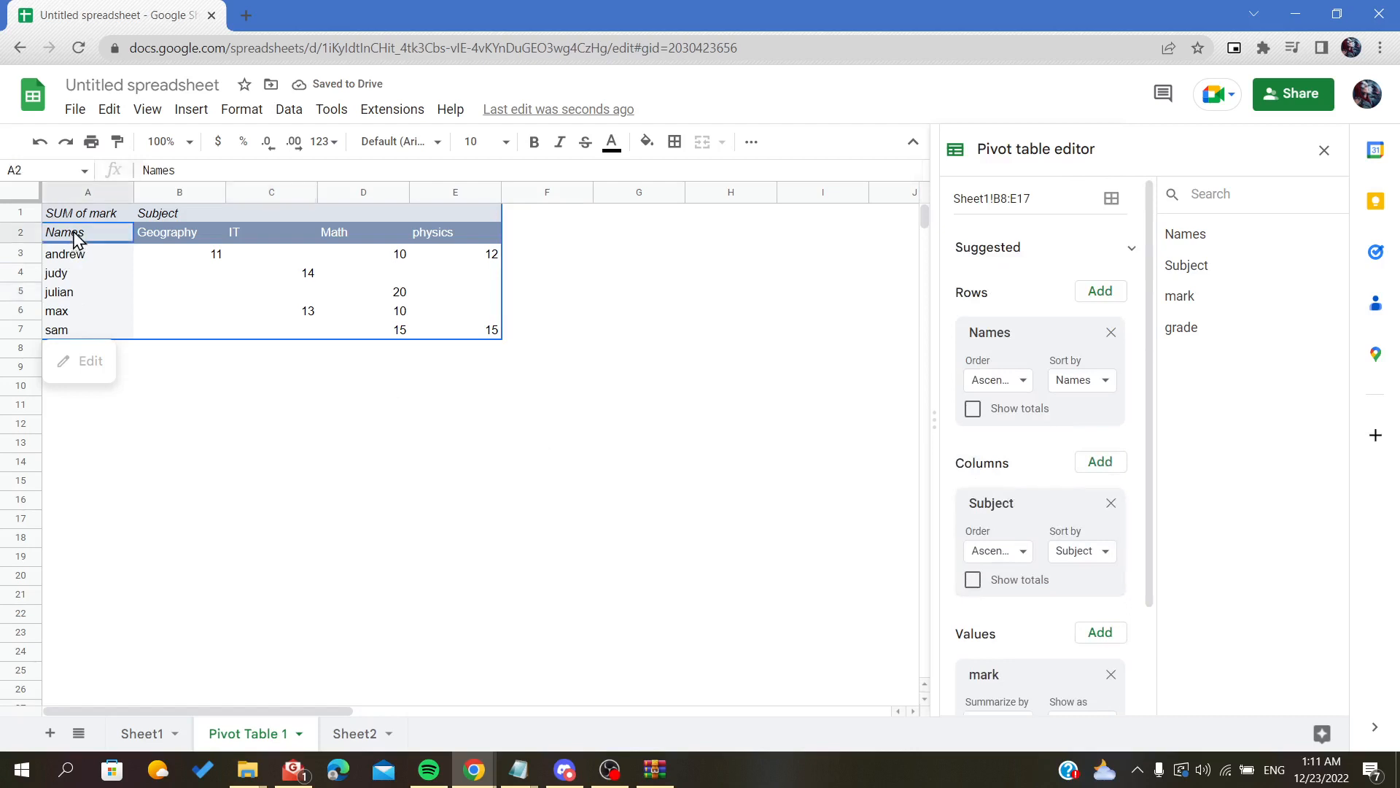
{"action": "left_click_drag", "start_coordinate": [75, 235], "coordinate": [68, 325]}
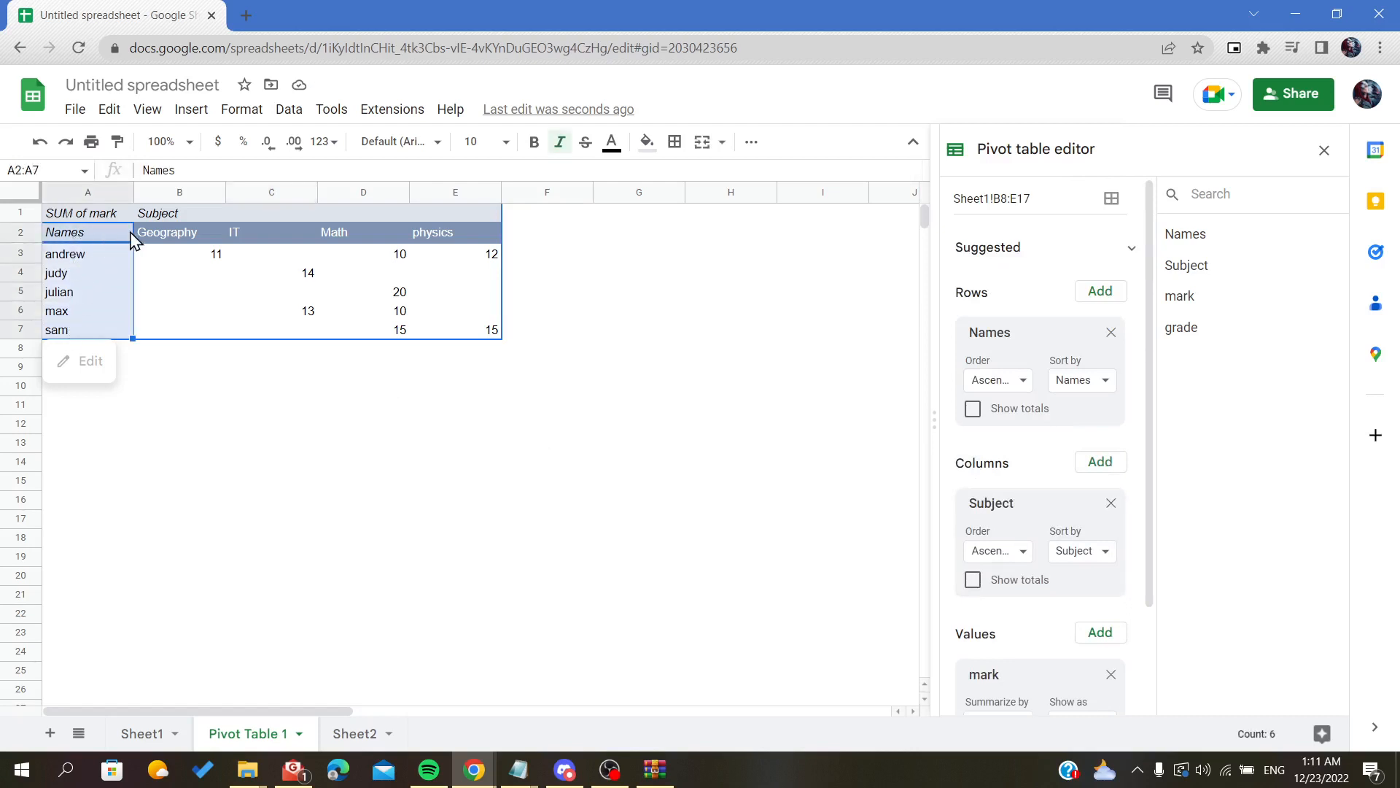
{"action": "left_click_drag", "start_coordinate": [152, 230], "coordinate": [454, 238]}
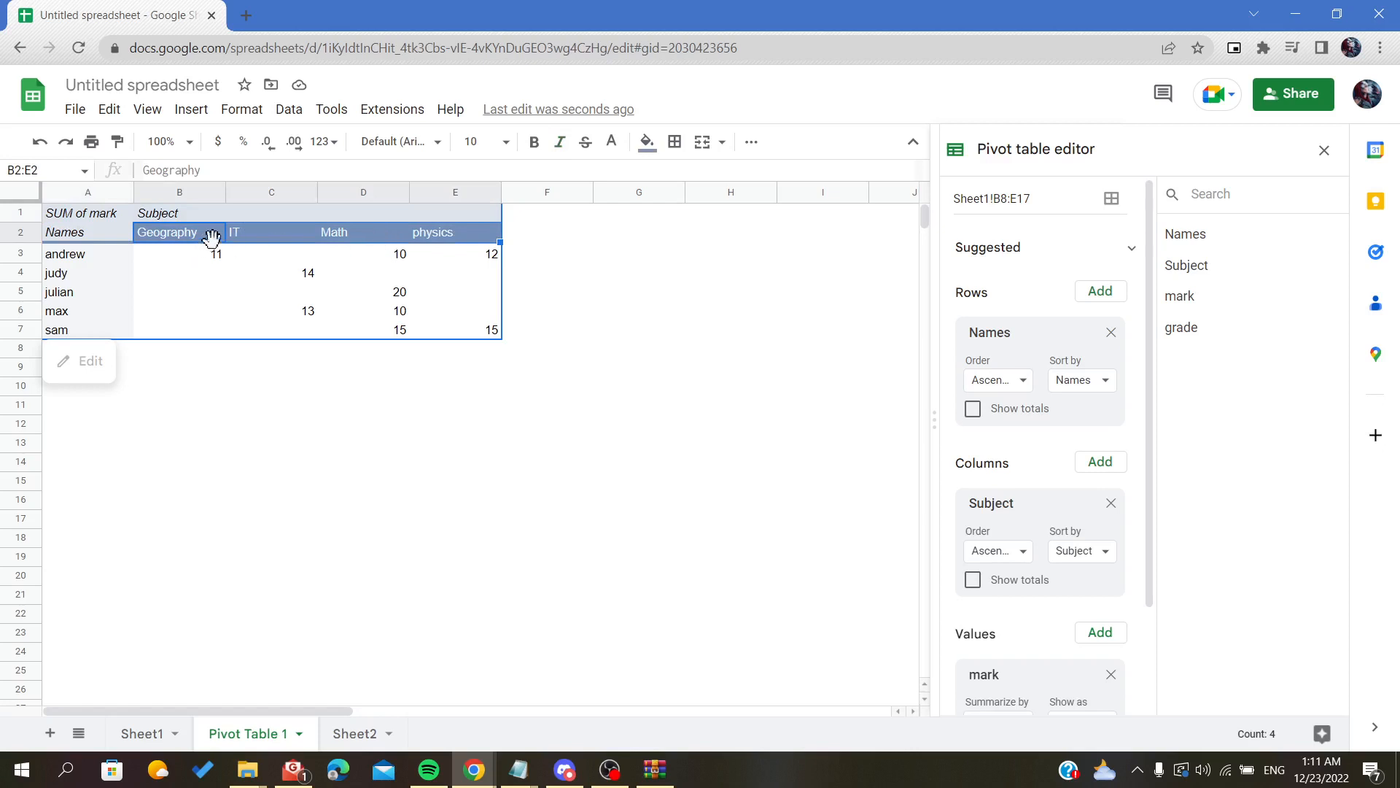
{"action": "left_click", "coordinate": [613, 252]}
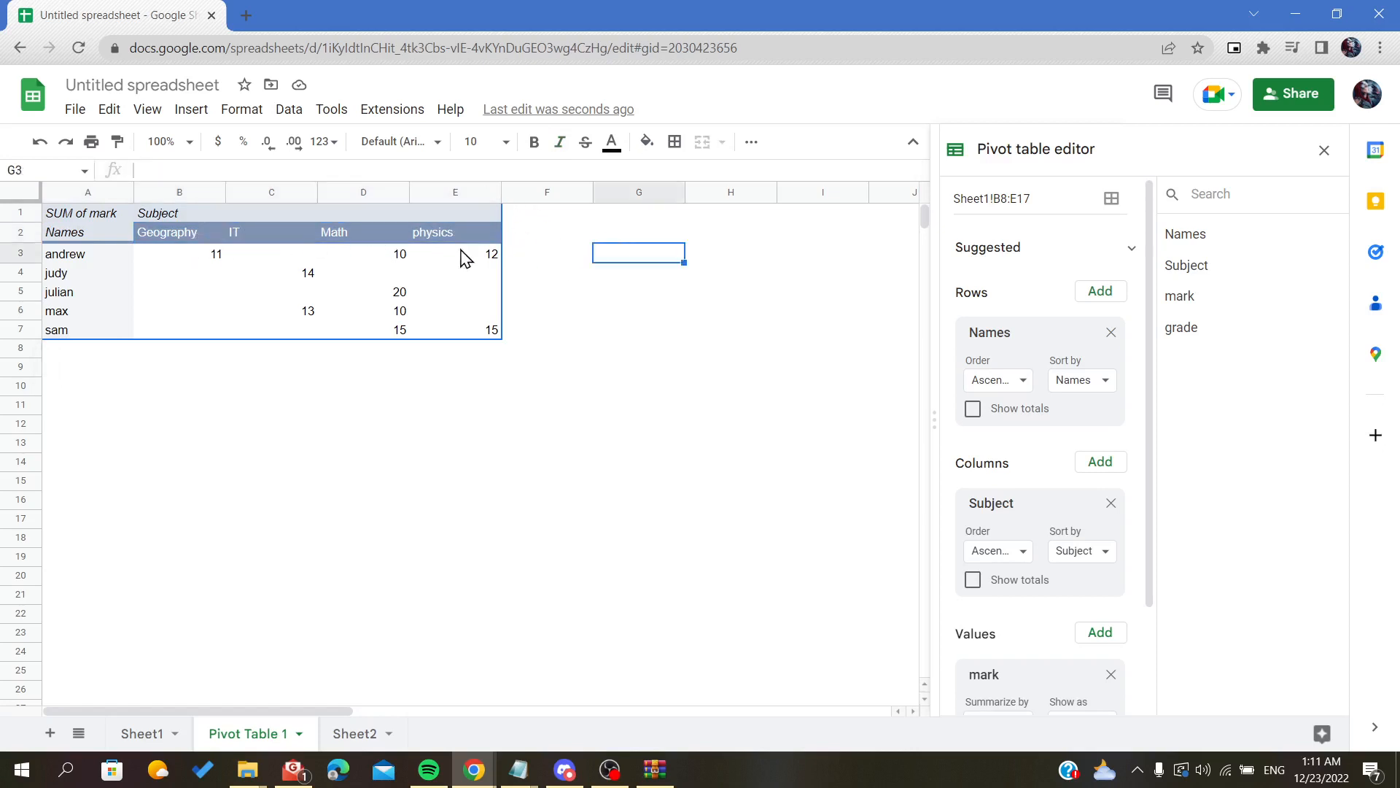
{"action": "left_click", "coordinate": [146, 733]}
{"action": "left_click", "coordinate": [275, 295]}
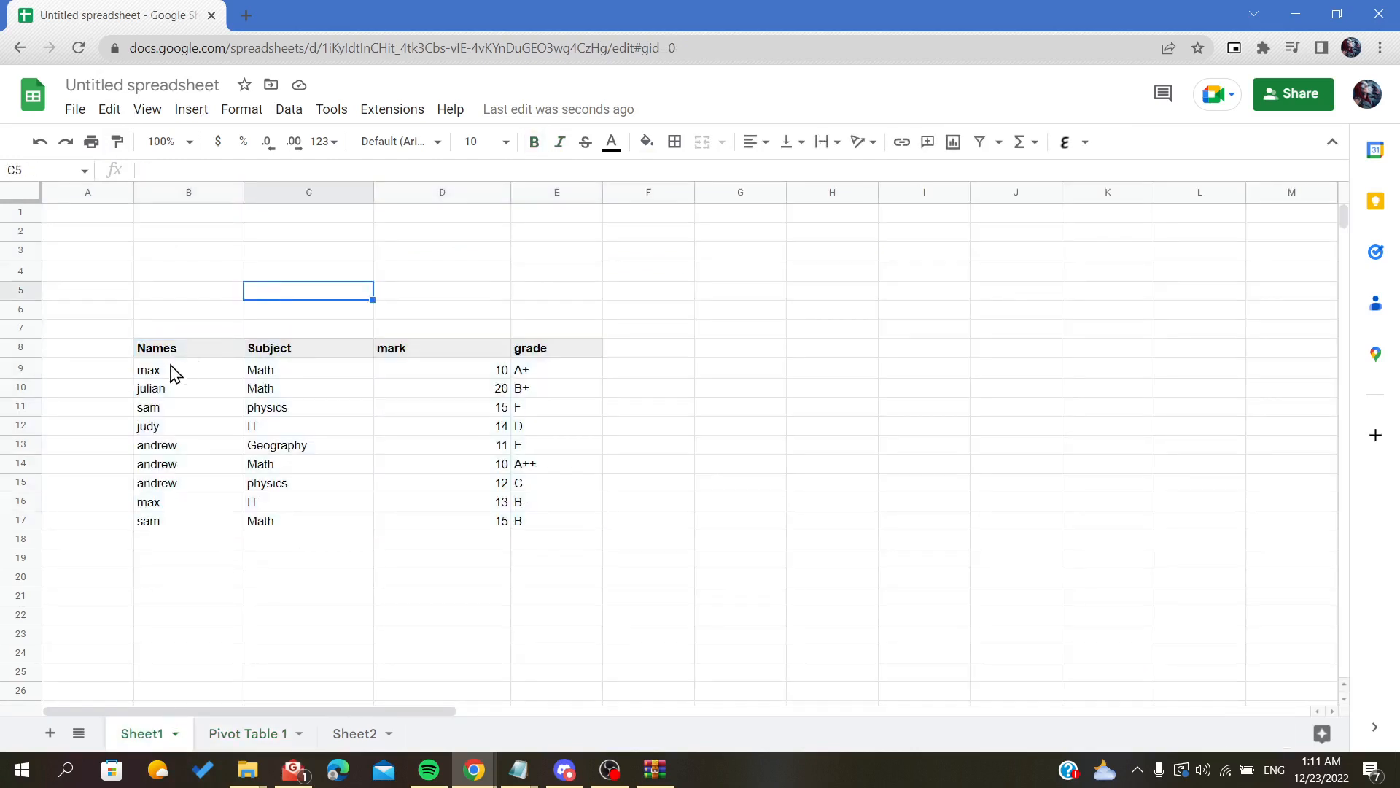
{"action": "left_click_drag", "start_coordinate": [169, 352], "coordinate": [533, 522]}
{"action": "left_click", "coordinate": [388, 596]}
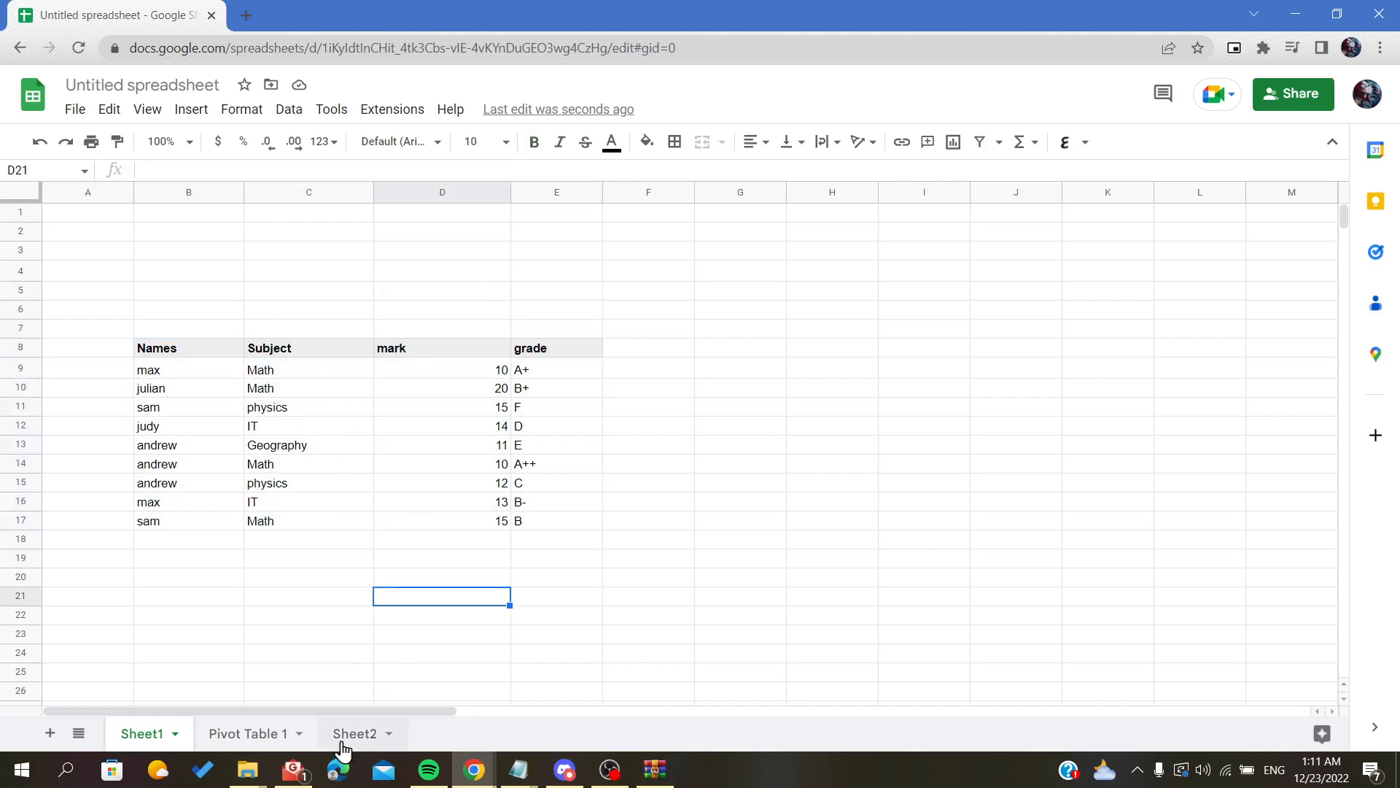
Examine the first student's row of marks in Pivot Table 1 against the Geography, IT, Math and physics column headers
{"action": "left_click", "coordinate": [253, 735]}
{"action": "left_click", "coordinate": [82, 256]}
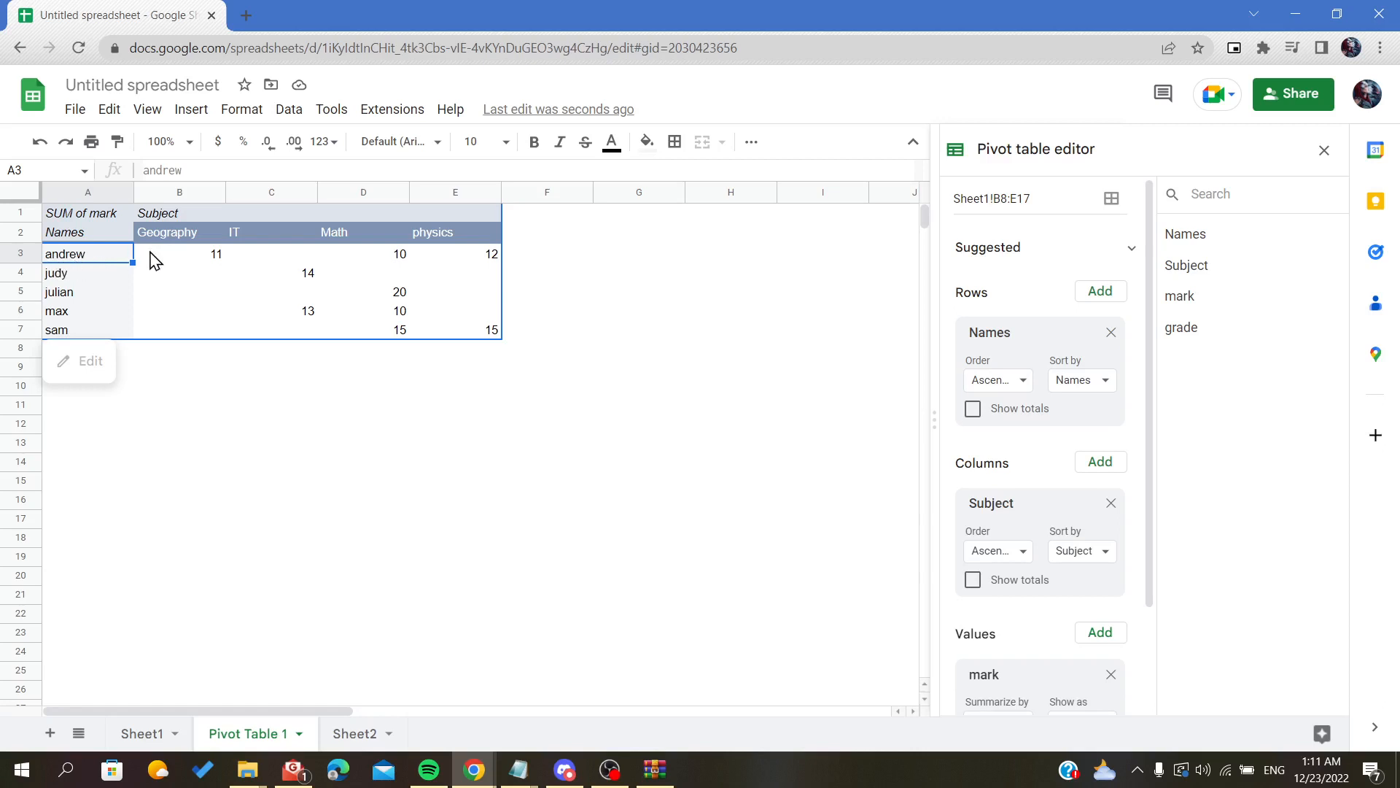
{"action": "left_click_drag", "start_coordinate": [153, 259], "coordinate": [485, 269]}
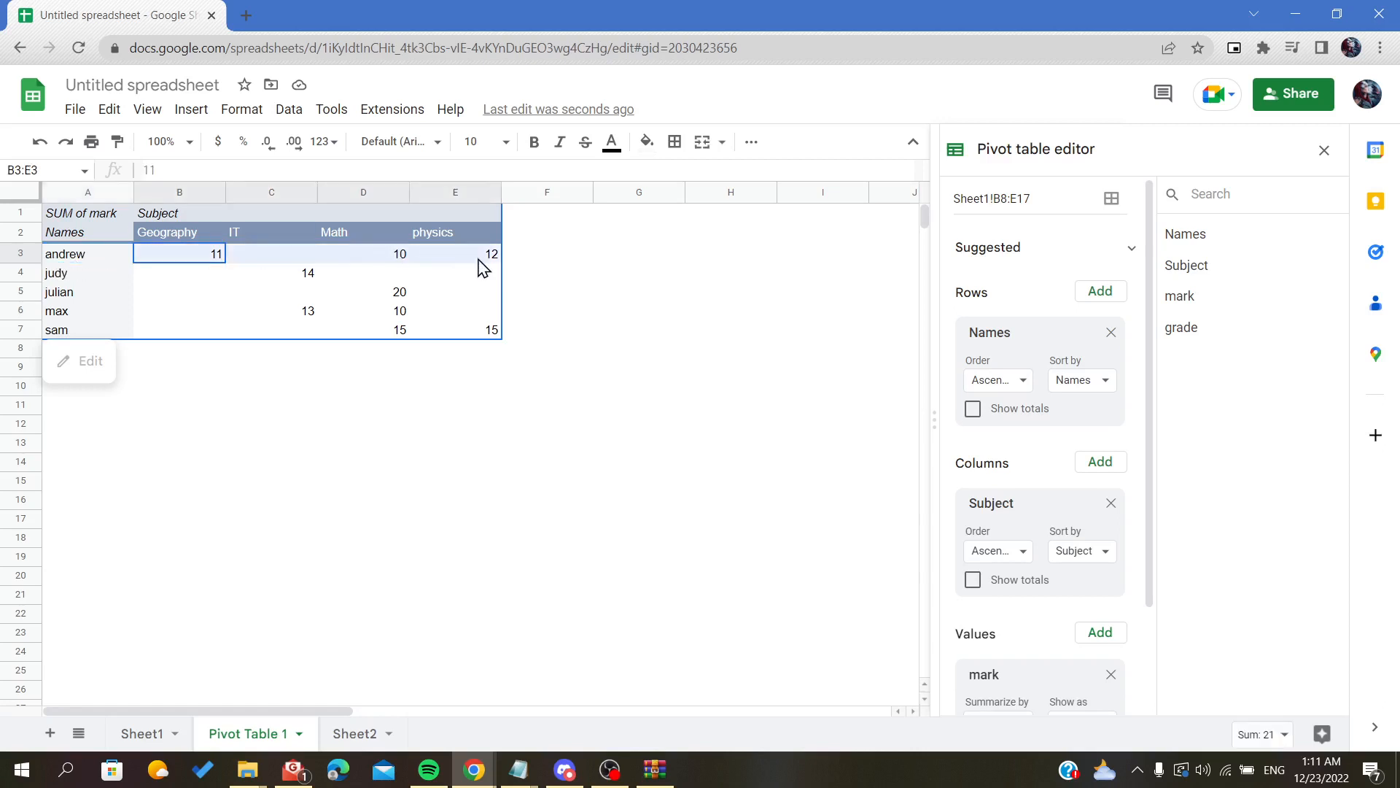
{"action": "left_click", "coordinate": [191, 233]}
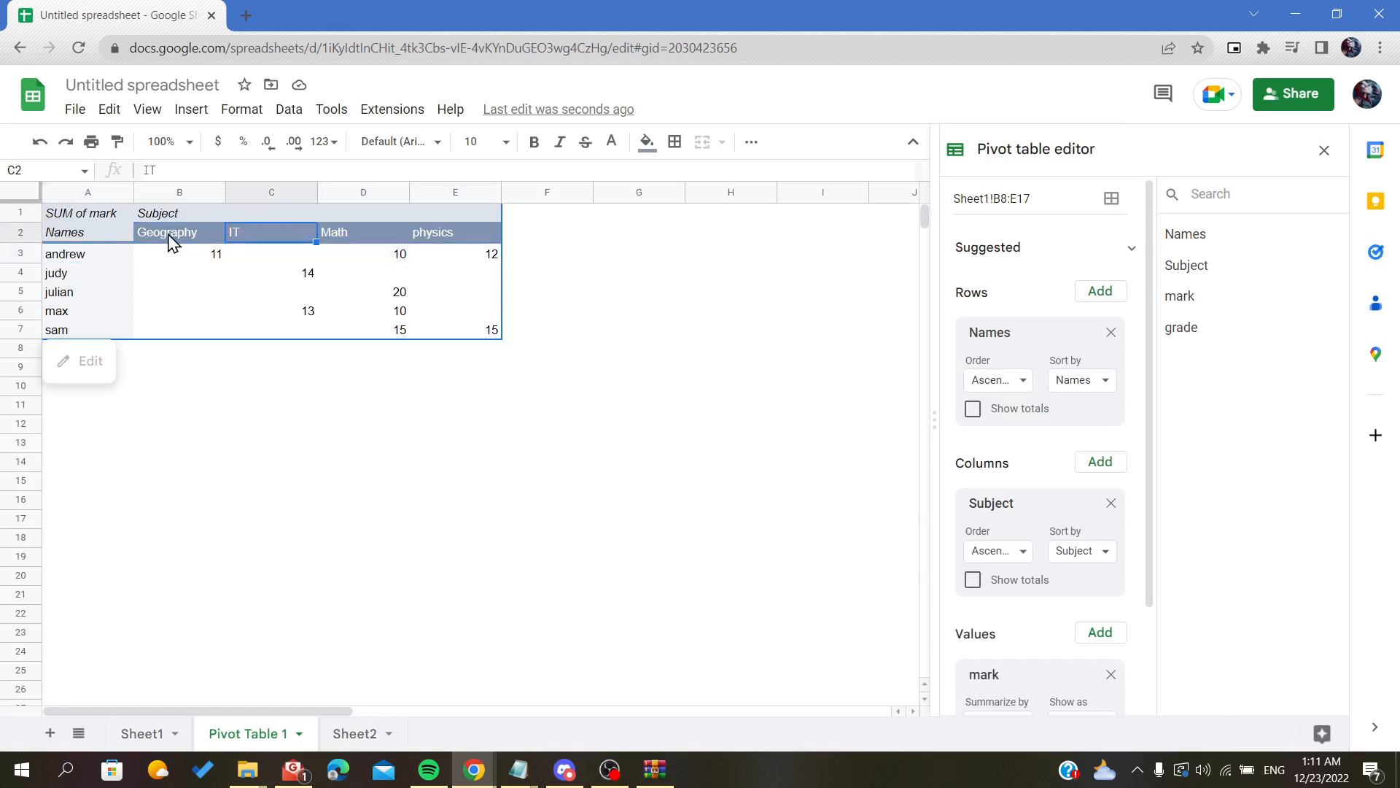
{"action": "left_click", "coordinate": [248, 241]}
{"action": "left_click", "coordinate": [188, 243]}
{"action": "left_click", "coordinate": [256, 243]}
{"action": "left_click", "coordinate": [370, 227]}
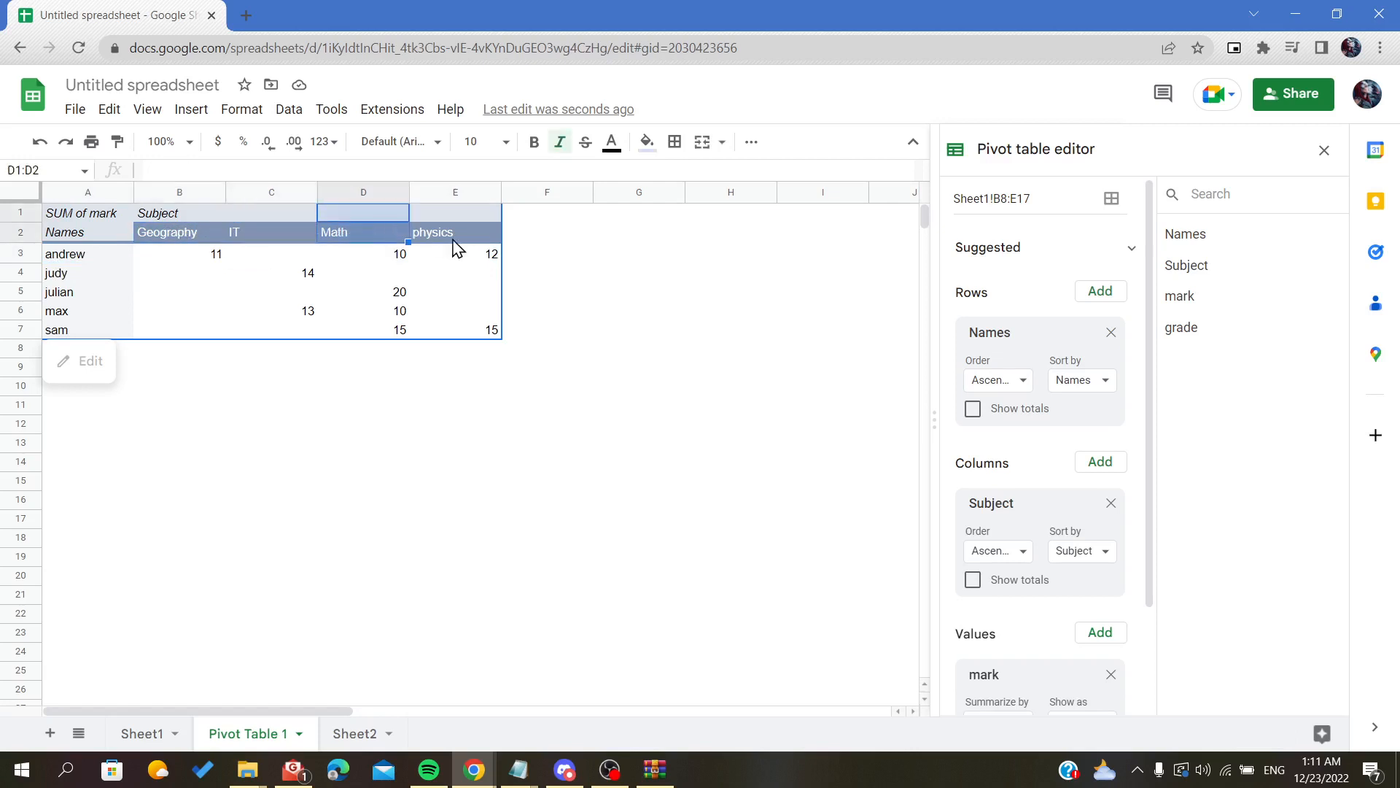
{"action": "left_click", "coordinate": [452, 243]}
{"action": "left_click", "coordinate": [440, 430]}
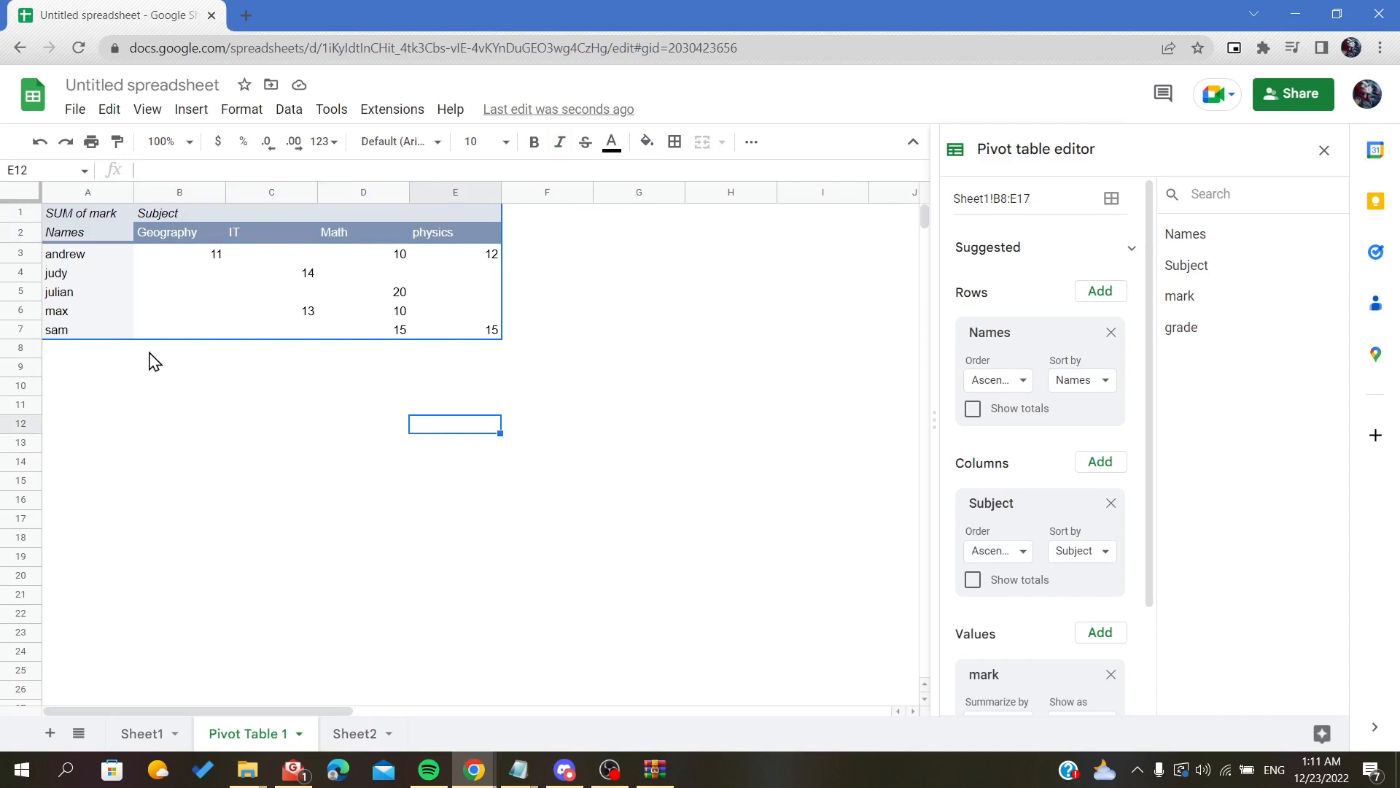
Review the SUM of mark label, its value field settings and the marks filling the pivot table's cells
{"action": "left_click", "coordinate": [103, 216]}
{"action": "scroll", "coordinate": [977, 563], "scroll_direction": "down", "scroll_amount": 2}
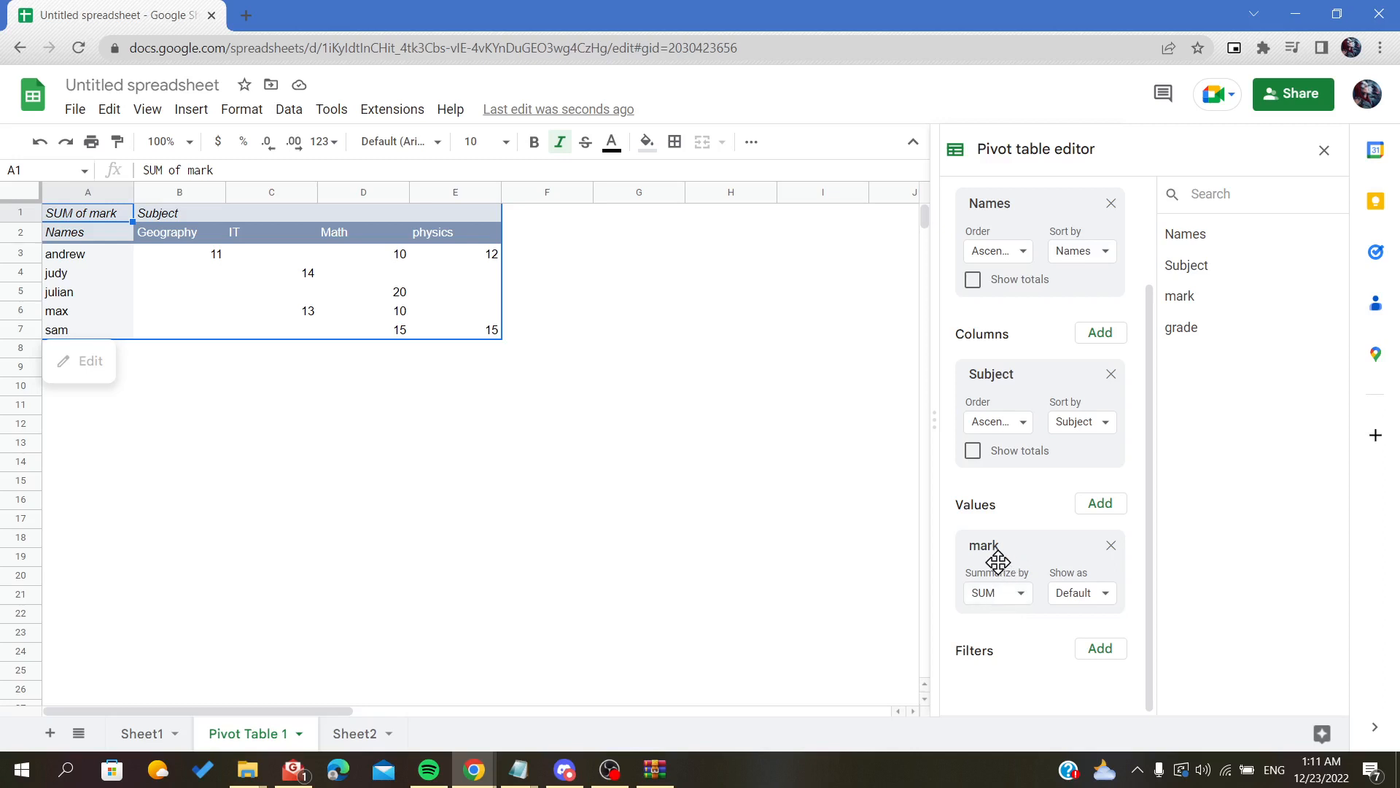
{"action": "left_click_drag", "start_coordinate": [1048, 538], "coordinate": [986, 543]}
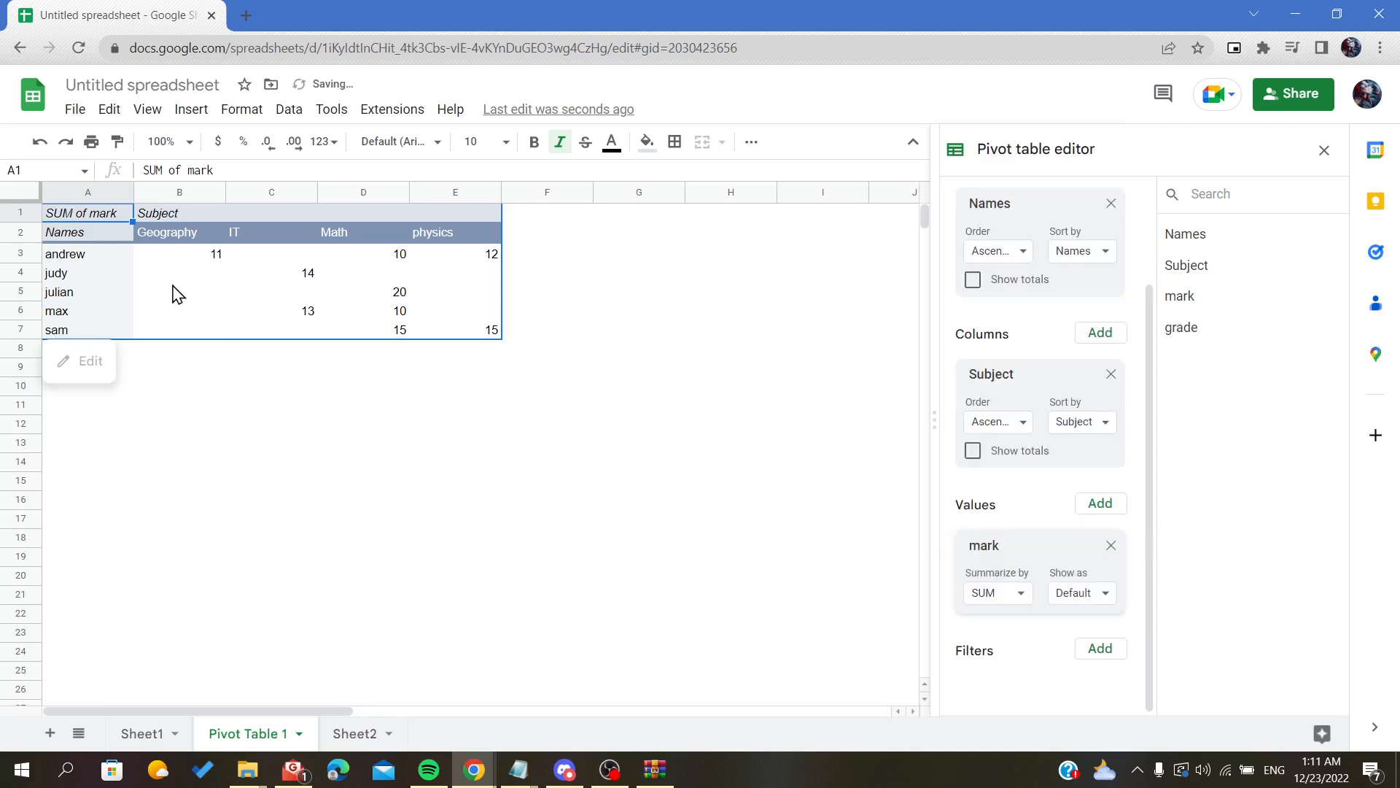
{"action": "left_click_drag", "start_coordinate": [160, 262], "coordinate": [451, 326]}
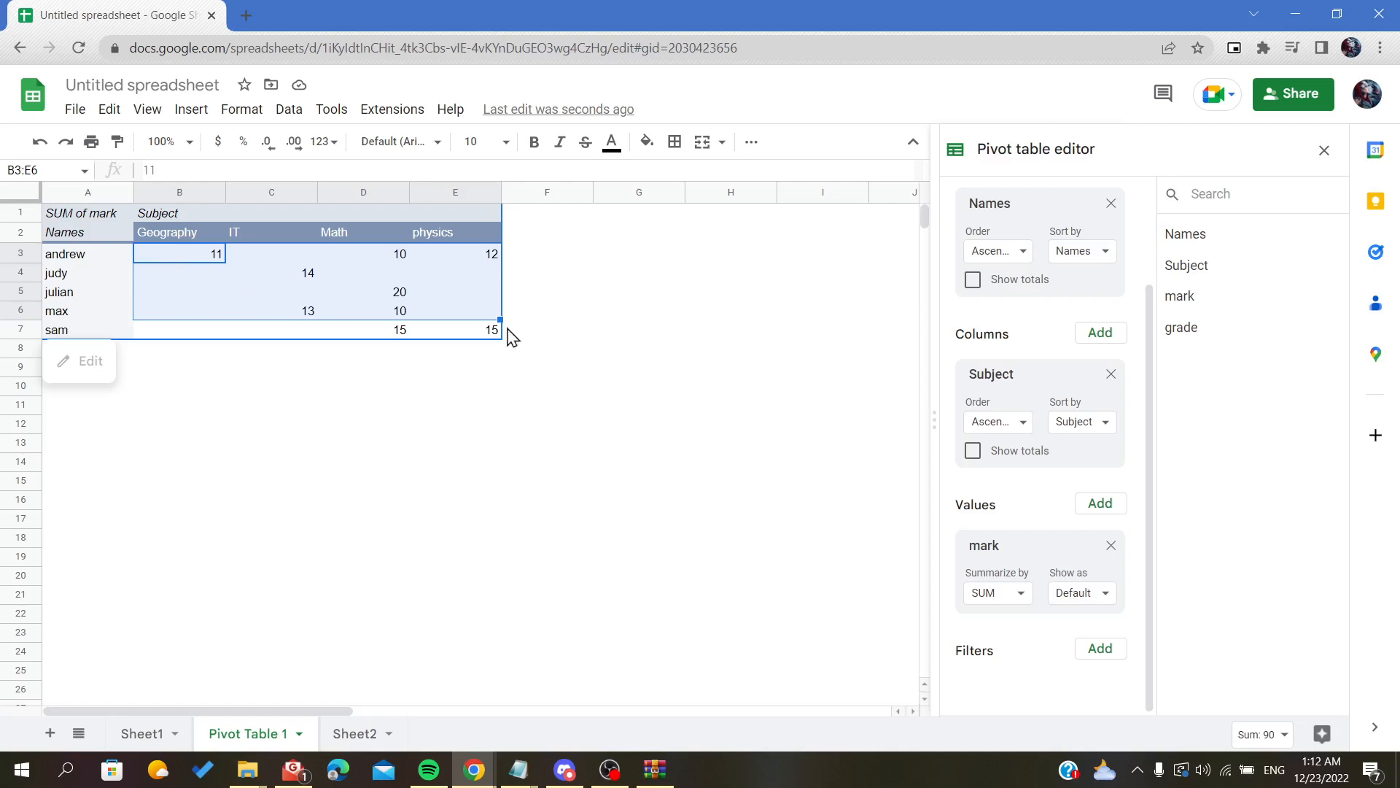
Add grade to the pivot table's values, remove mark from them, and inspect the resulting cells
{"action": "left_click", "coordinate": [1101, 505]}
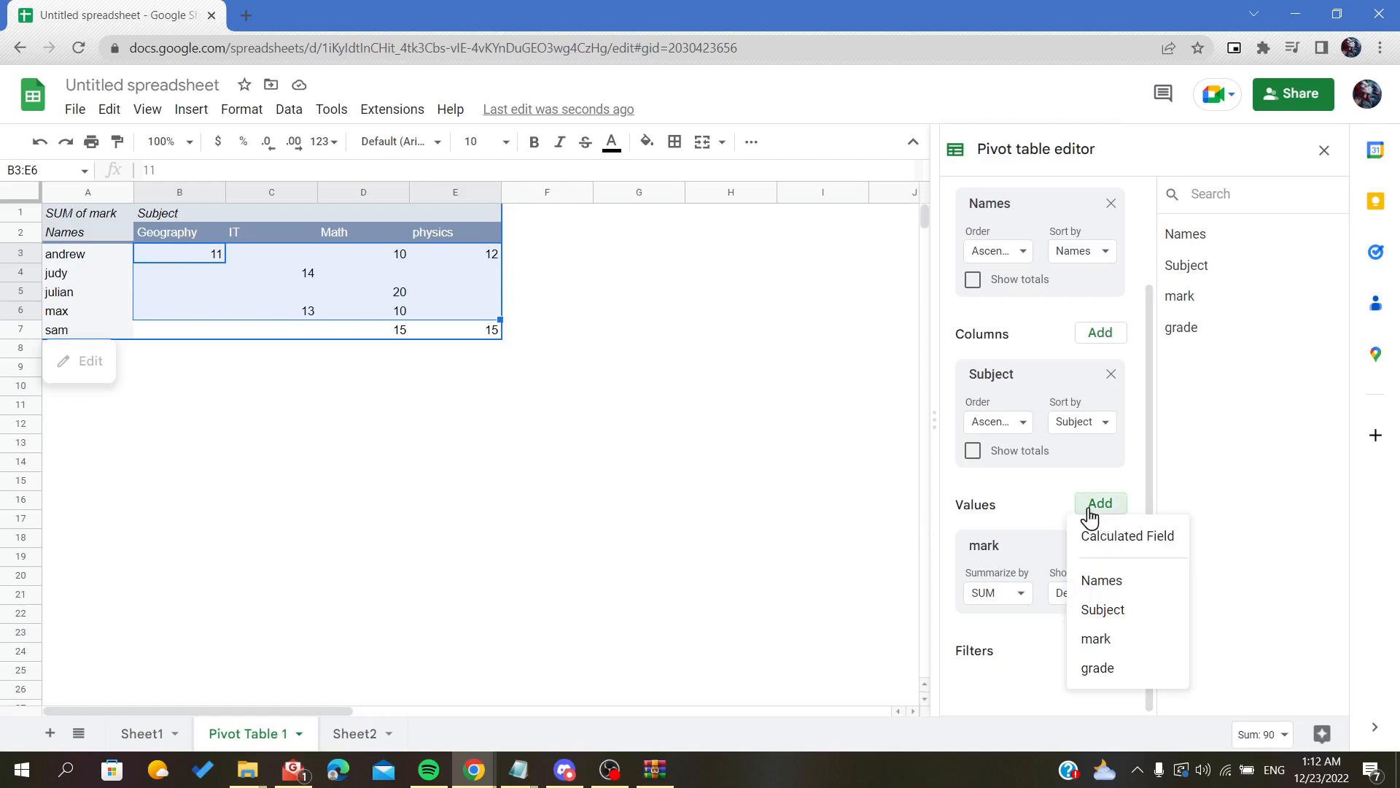
{"action": "left_click", "coordinate": [1101, 666]}
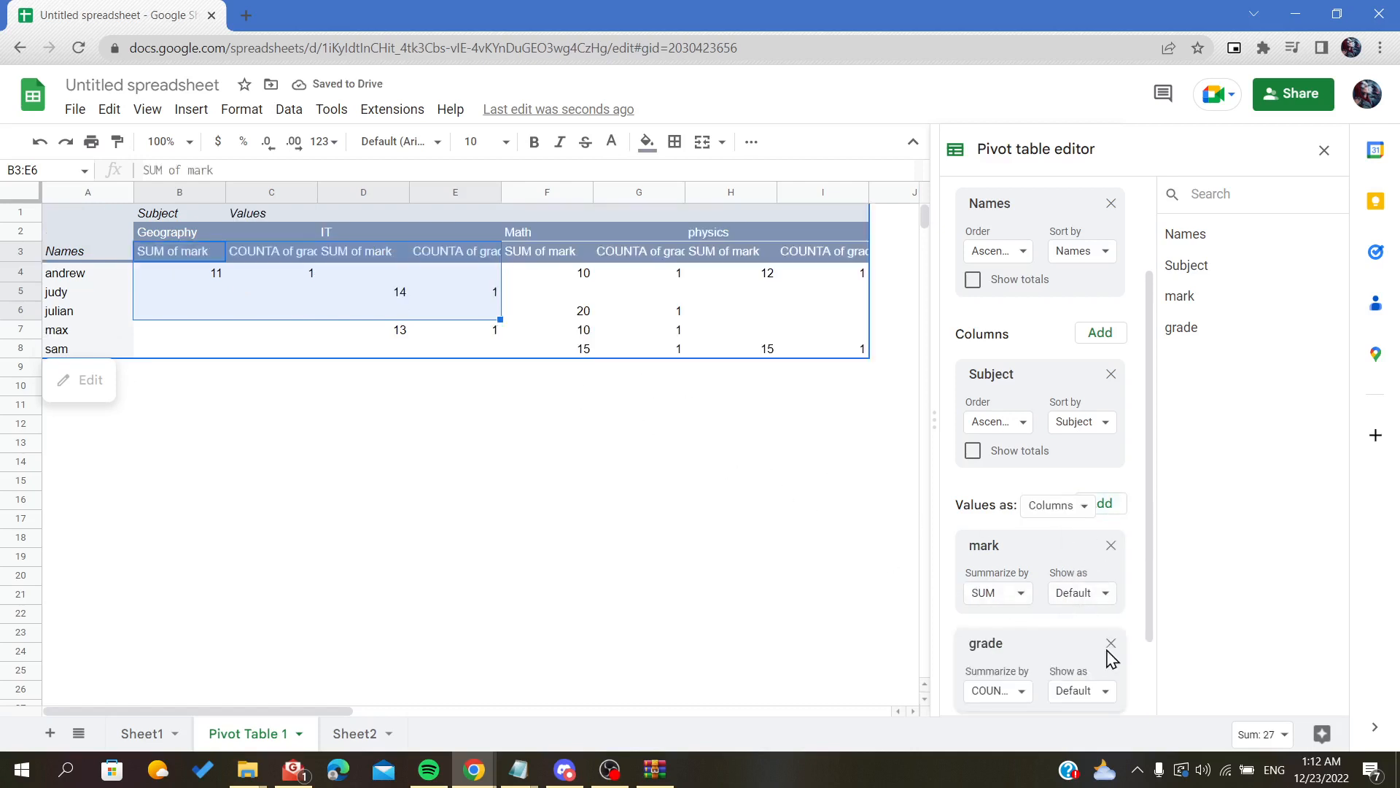
{"action": "scroll", "coordinate": [1109, 554], "scroll_direction": "down", "scroll_amount": 1}
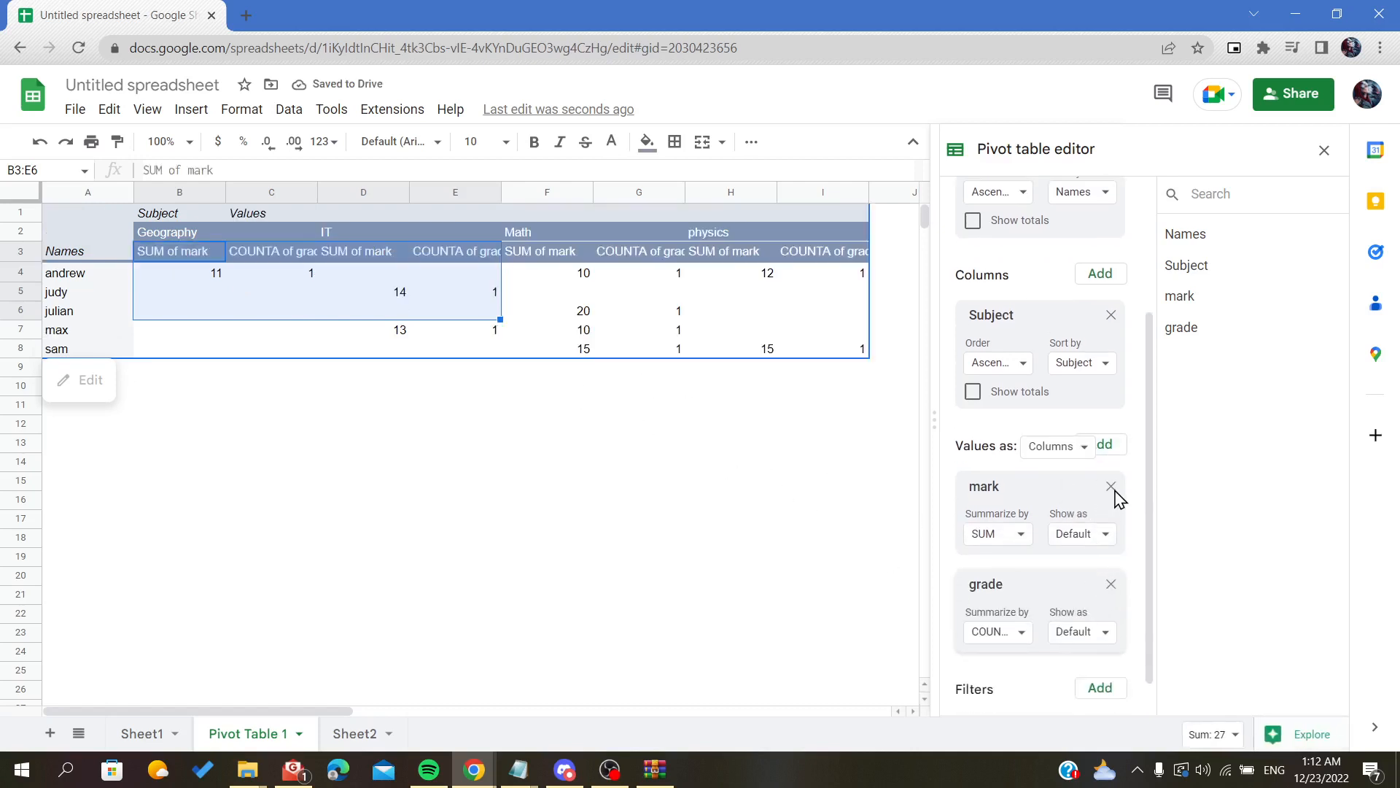
{"action": "left_click", "coordinate": [1111, 486]}
{"action": "left_click", "coordinate": [286, 313]}
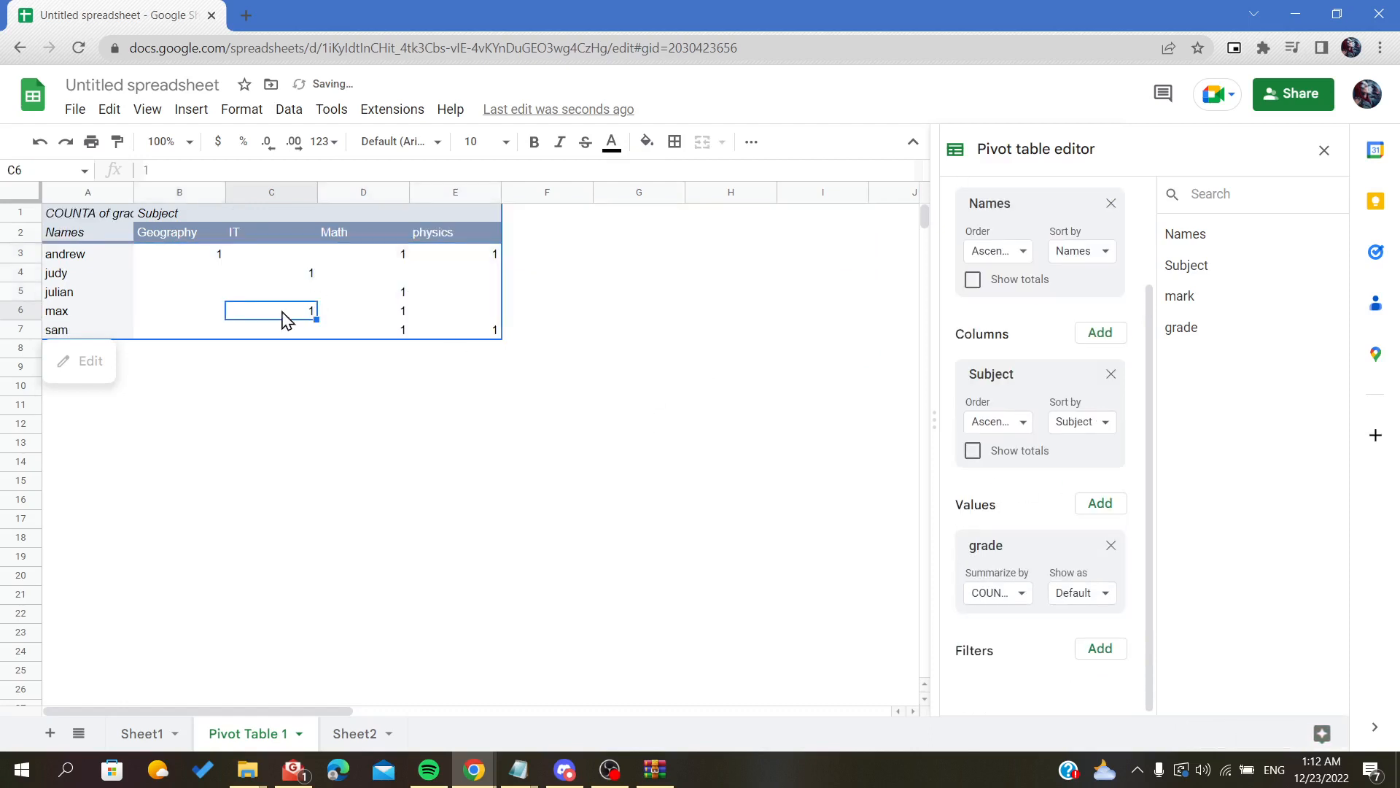
{"action": "left_click", "coordinate": [160, 262]}
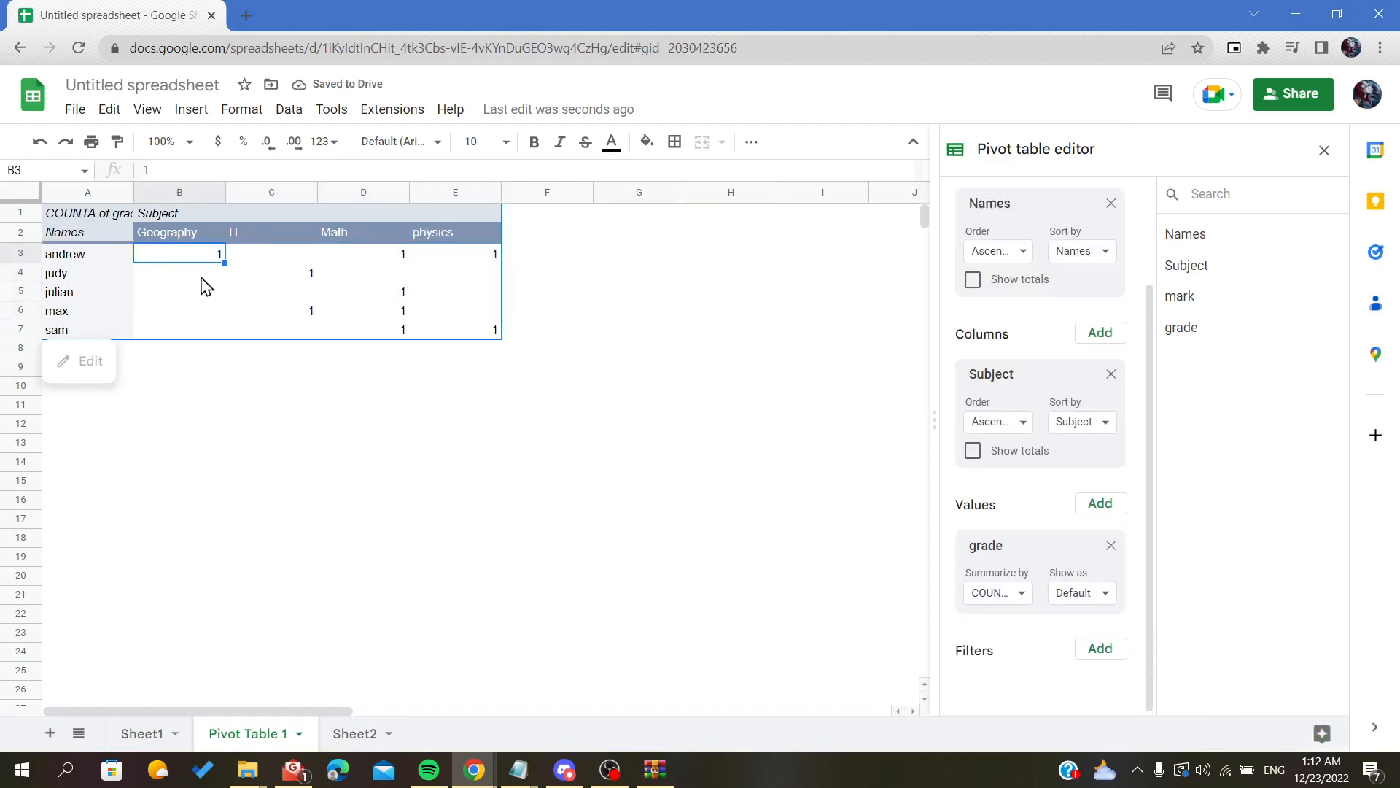
Try summarizing the grade values by SUM and by MAX
{"action": "left_click", "coordinate": [1000, 598]}
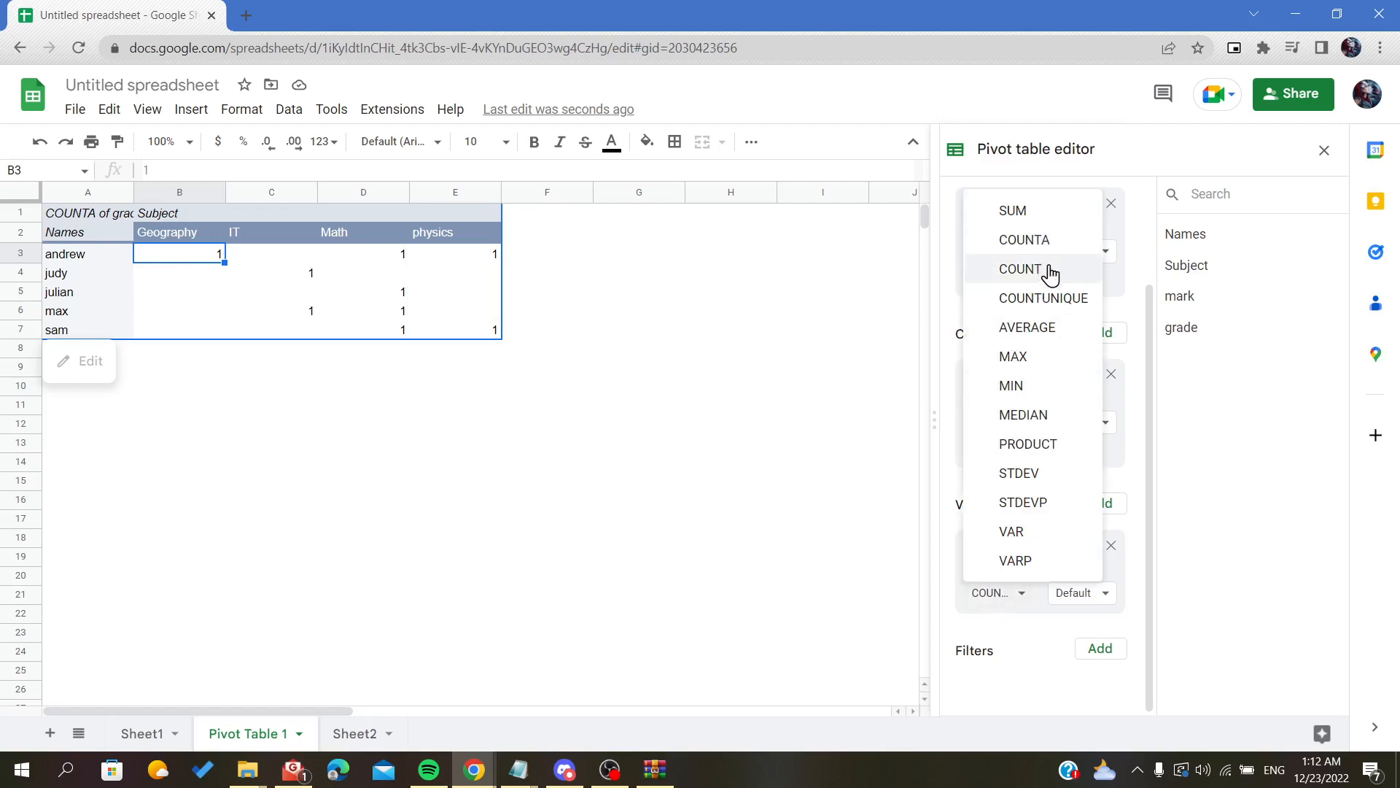
{"action": "left_click", "coordinate": [1008, 211]}
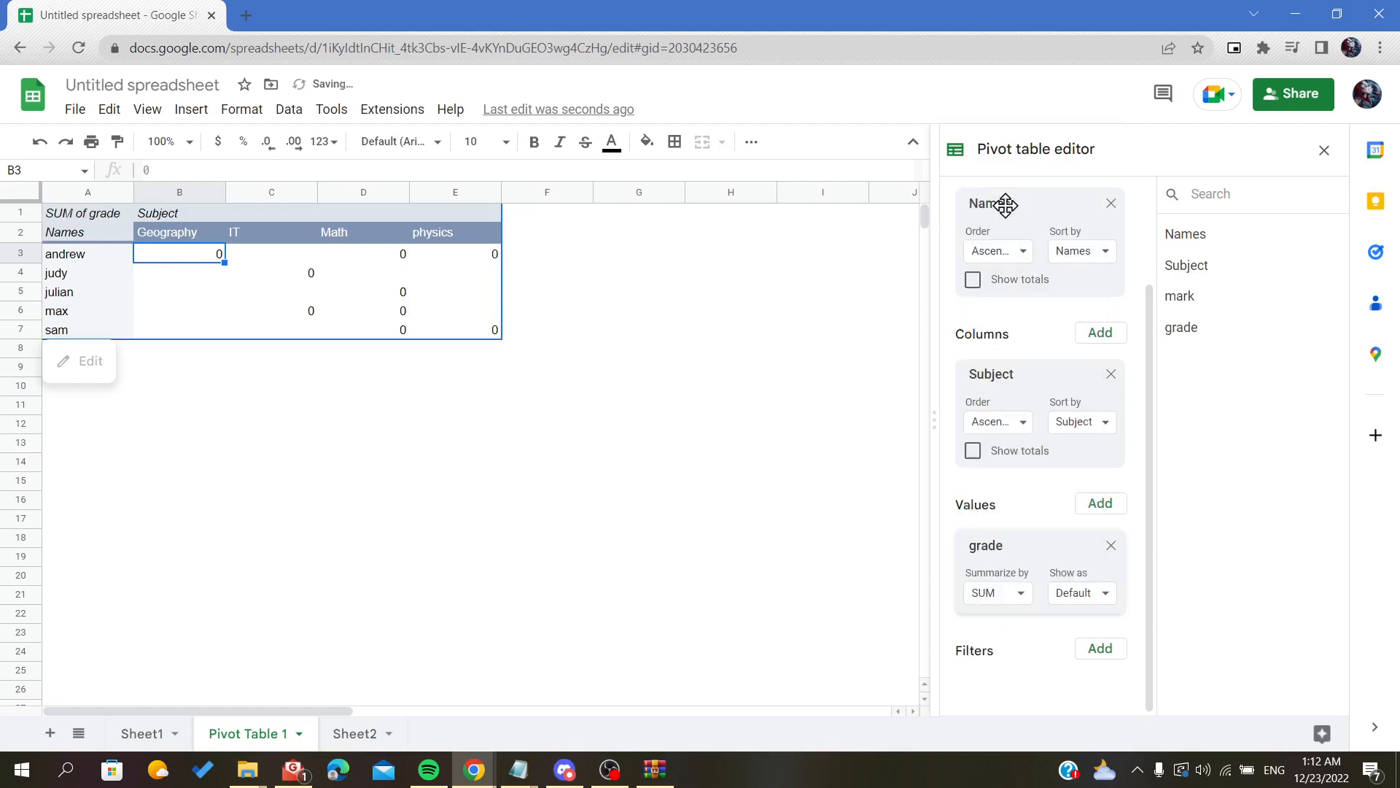
{"action": "left_click", "coordinate": [1002, 594]}
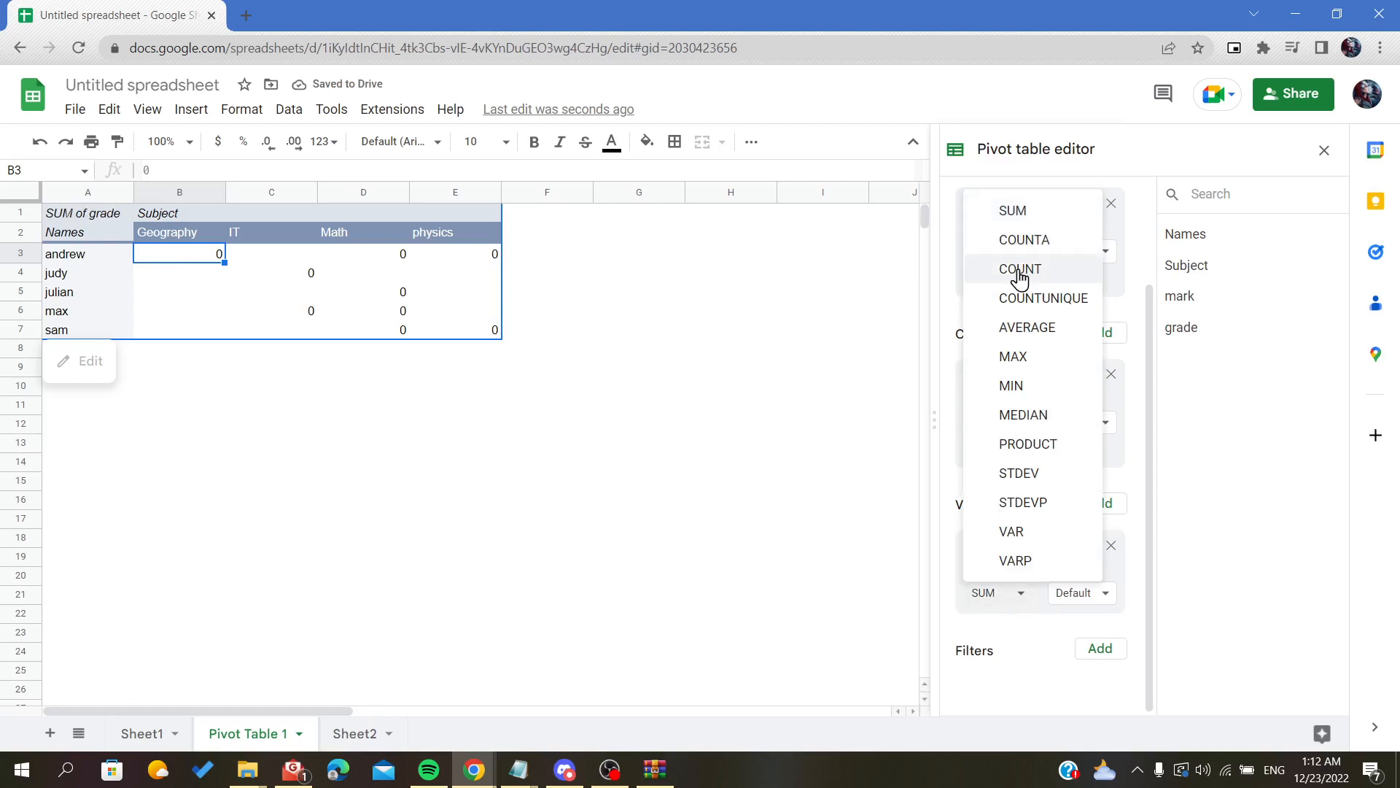
{"action": "left_click", "coordinate": [1012, 357]}
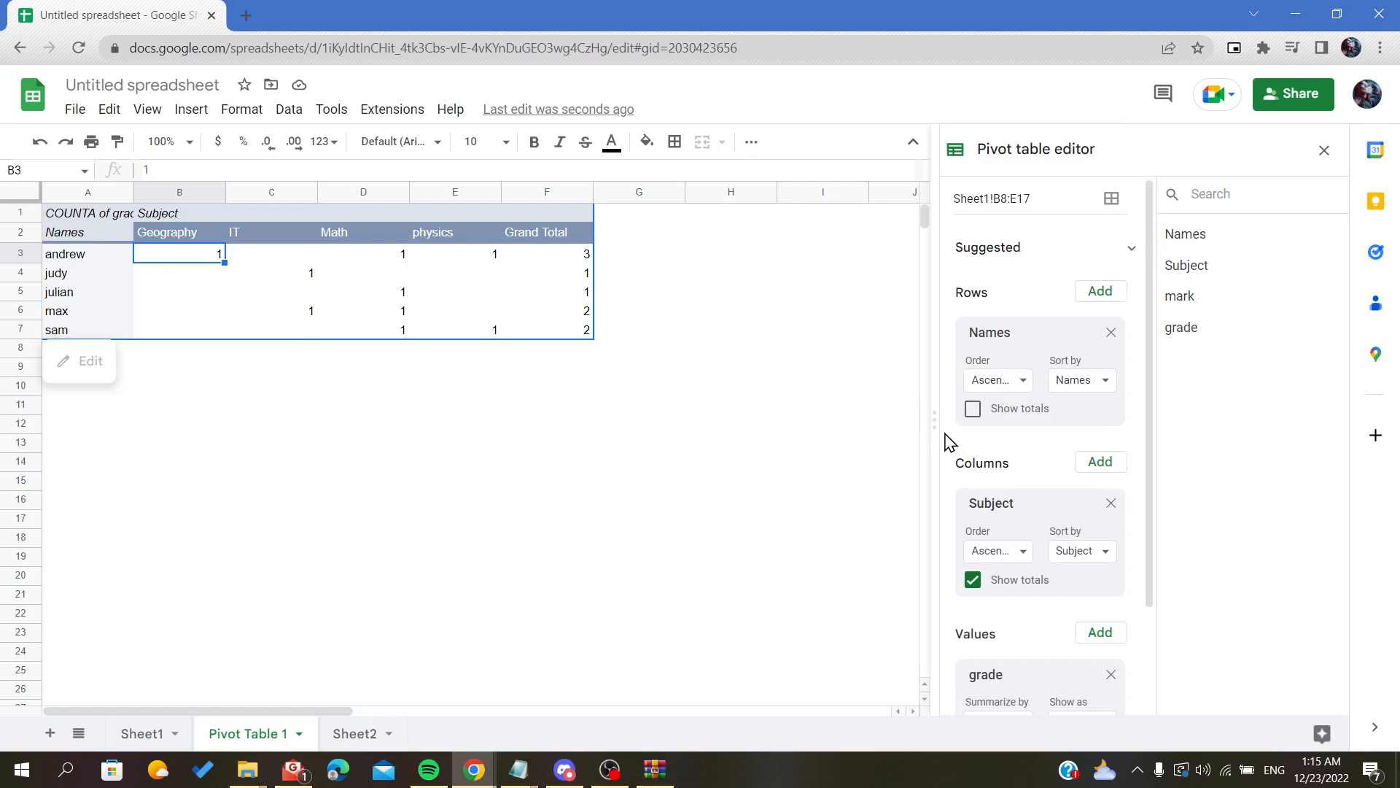
Replace grade with the mark field in the pivot table's values
{"action": "scroll", "coordinate": [950, 448], "scroll_direction": "down", "scroll_amount": 1}
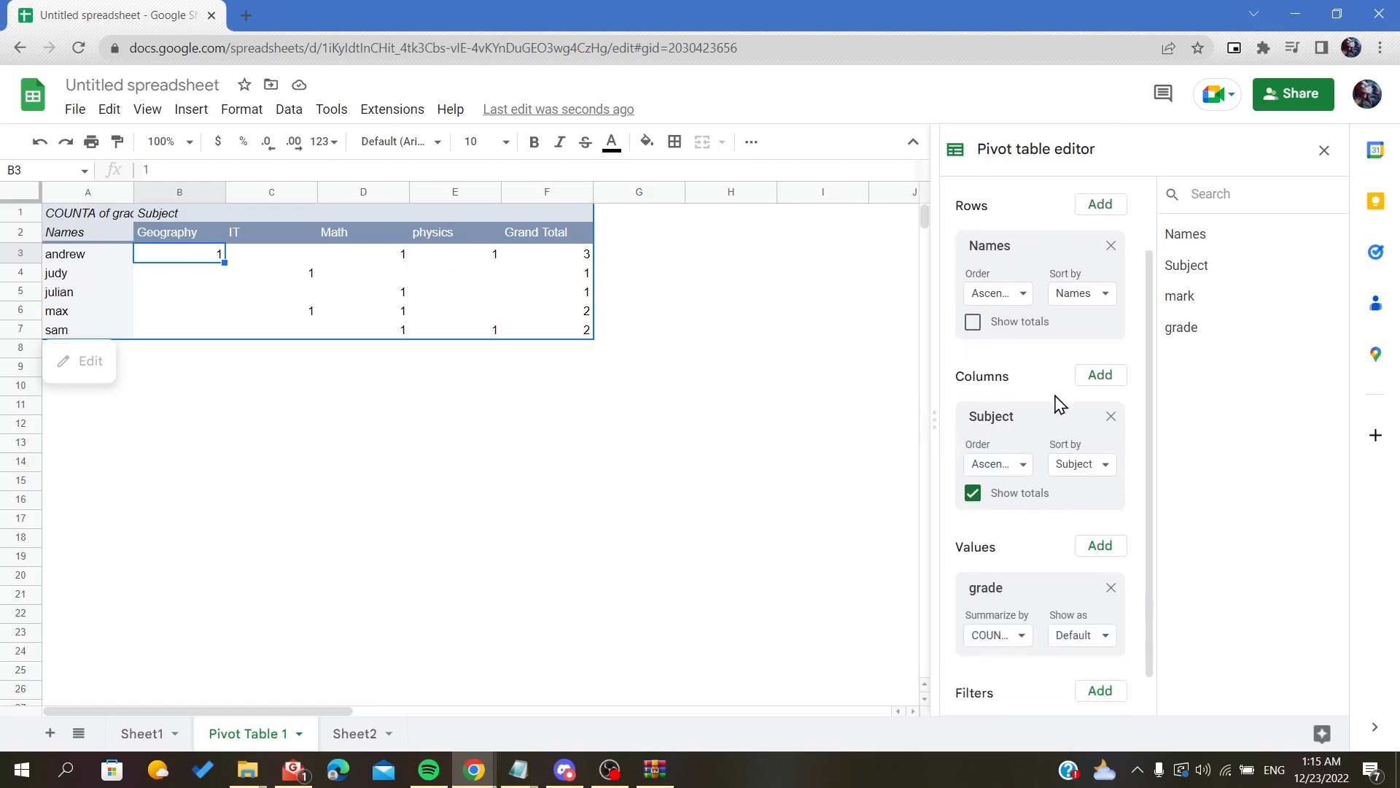
{"action": "left_click", "coordinate": [1113, 589]}
{"action": "left_click", "coordinate": [1102, 603]}
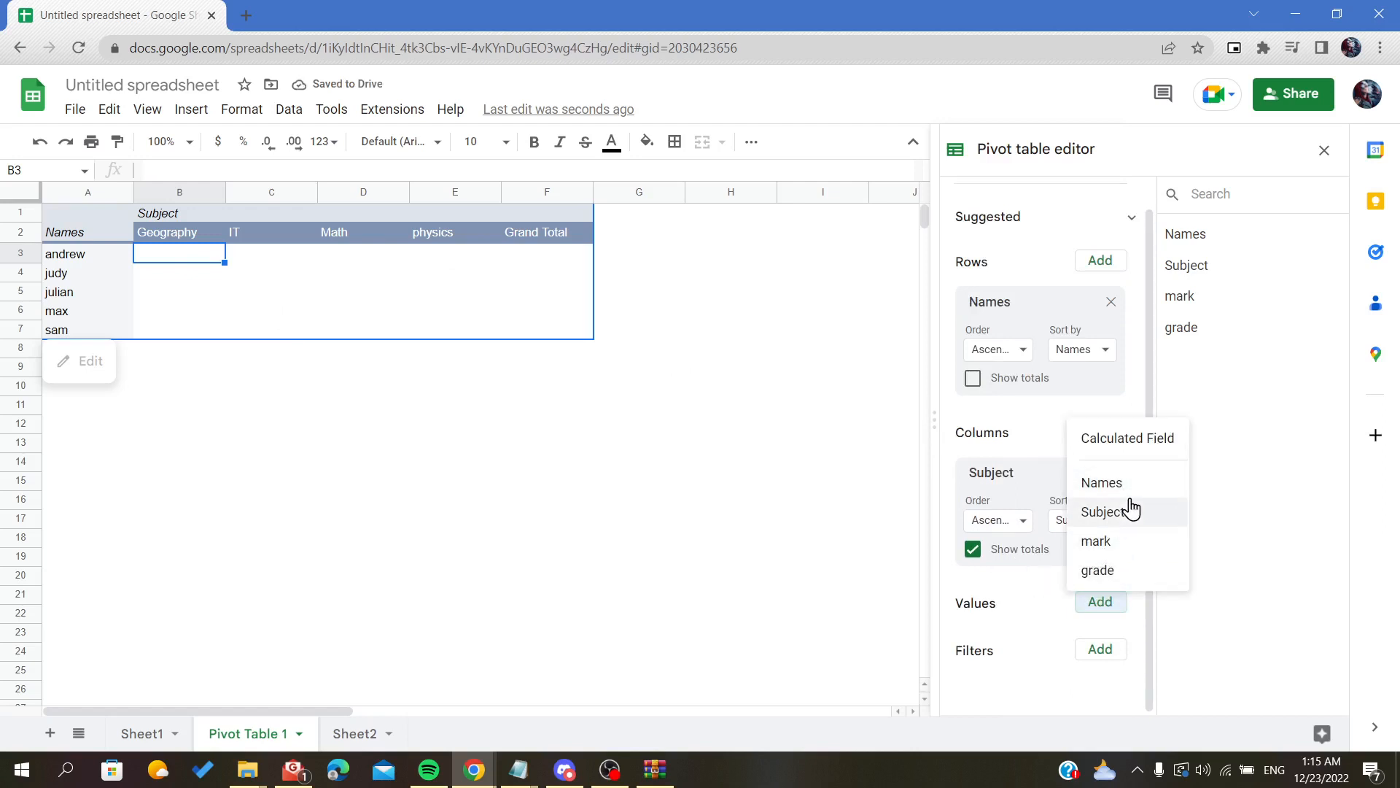
{"action": "left_click", "coordinate": [1118, 548]}
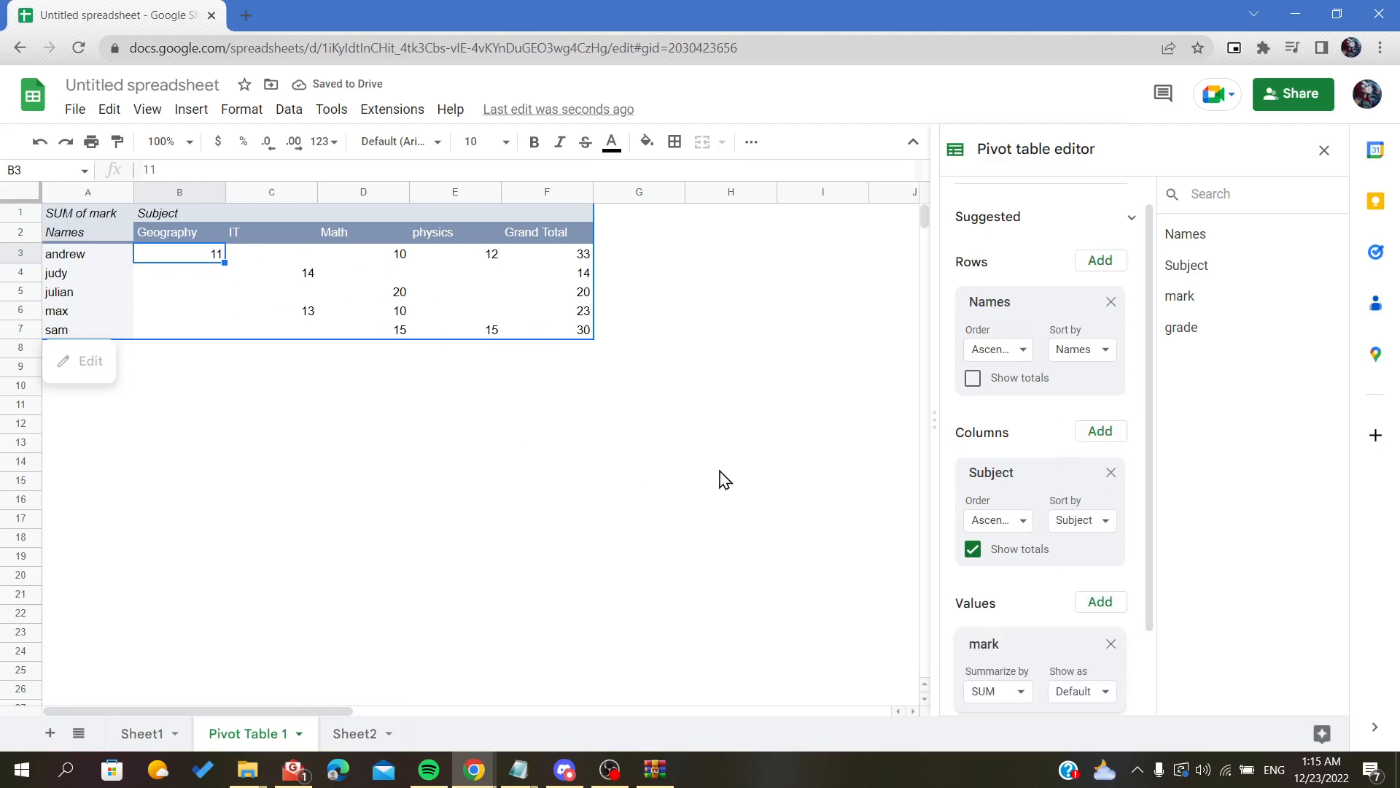
{"action": "scroll", "coordinate": [1065, 479], "scroll_direction": "down", "scroll_amount": 1}
{"action": "scroll", "coordinate": [1065, 479], "scroll_direction": "down", "scroll_amount": 1}
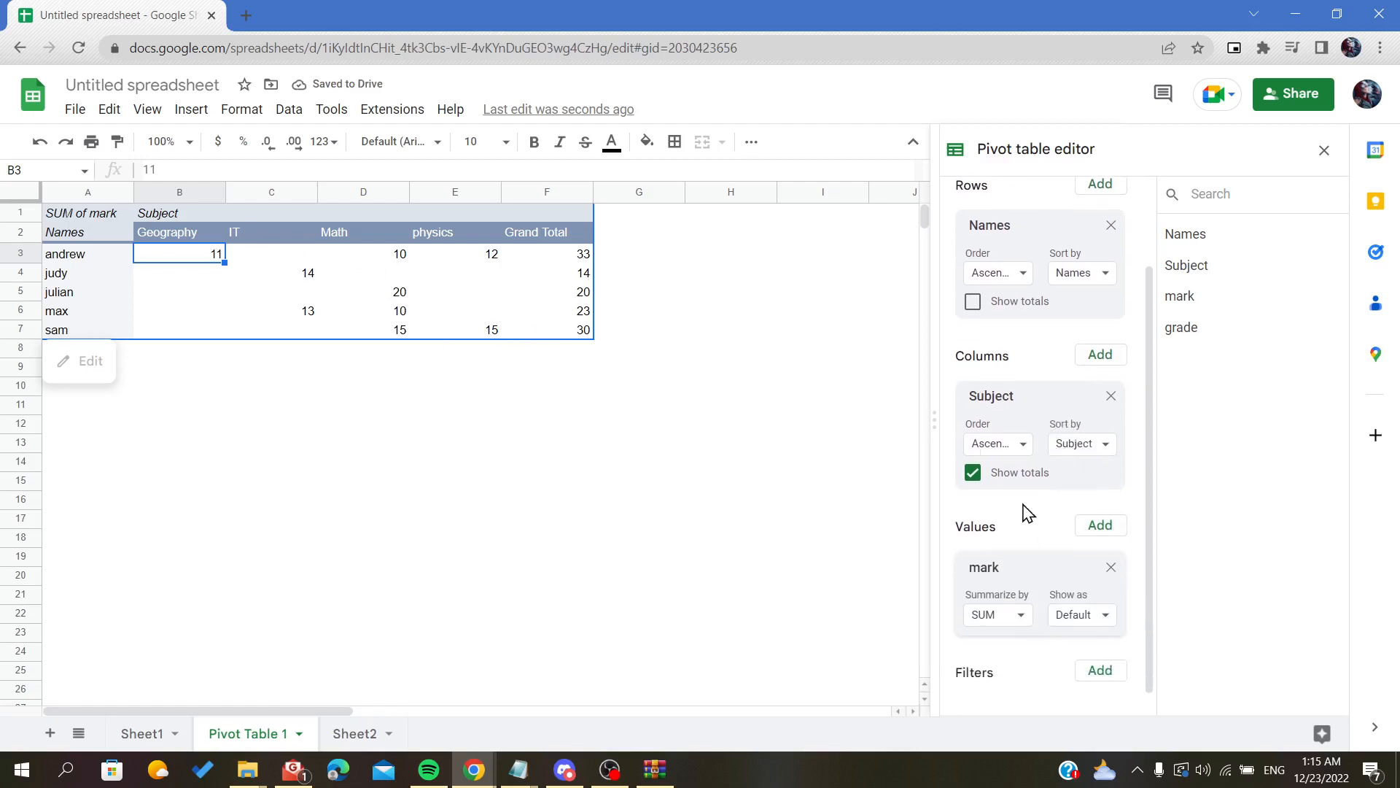
Summarize mark by AVERAGE, inspect the Grand Total column, and set the summary back to SUM
{"action": "left_click", "coordinate": [76, 216]}
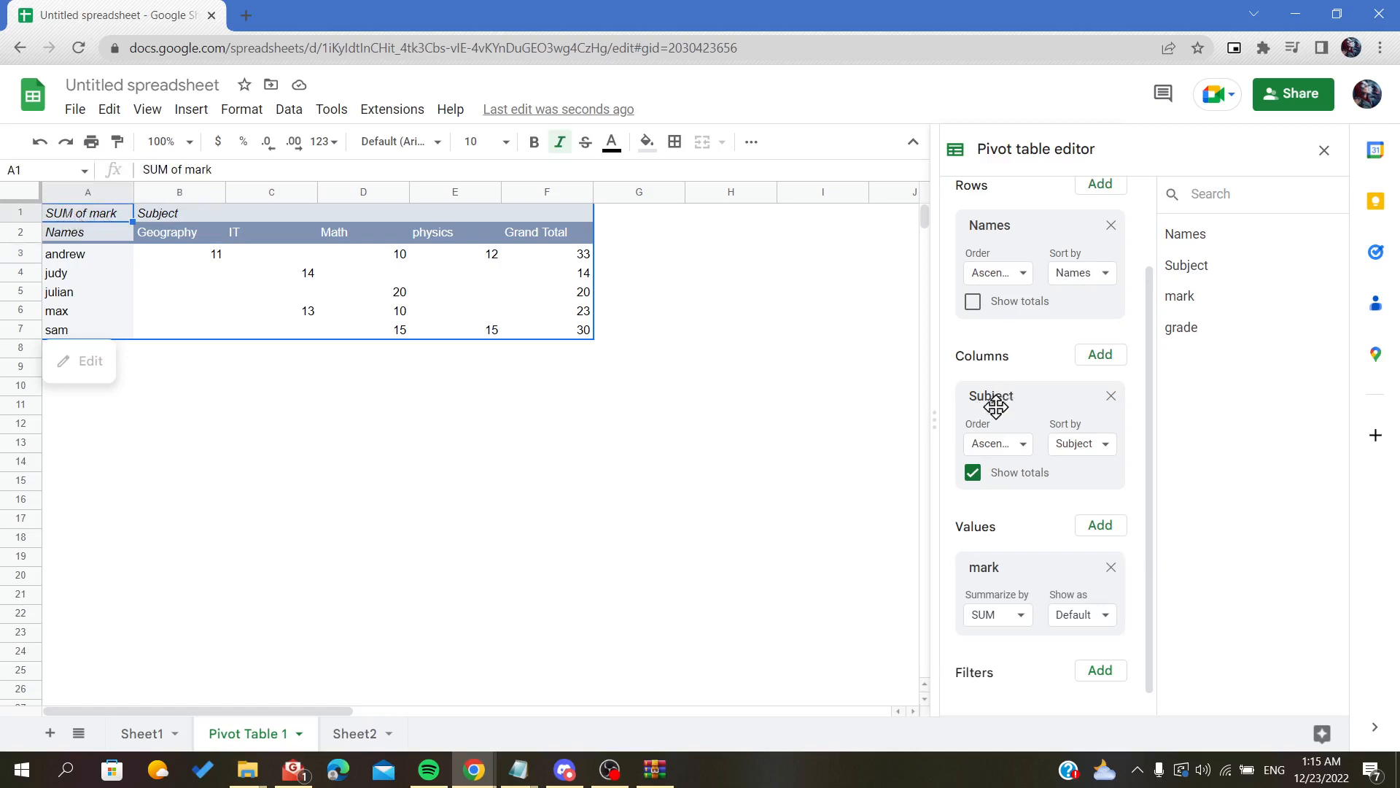
{"action": "left_click", "coordinate": [994, 616]}
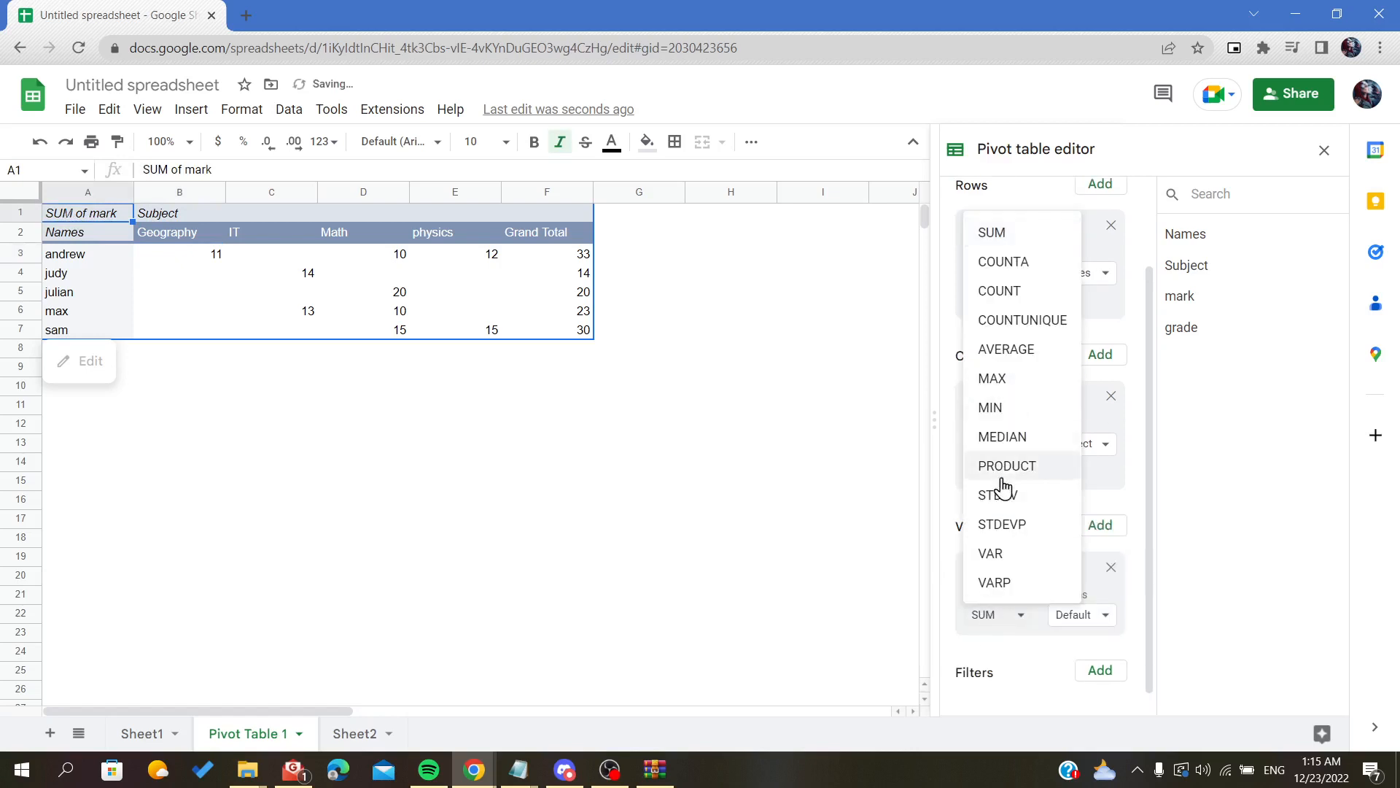
{"action": "left_click", "coordinate": [1014, 351]}
{"action": "left_click", "coordinate": [582, 315]}
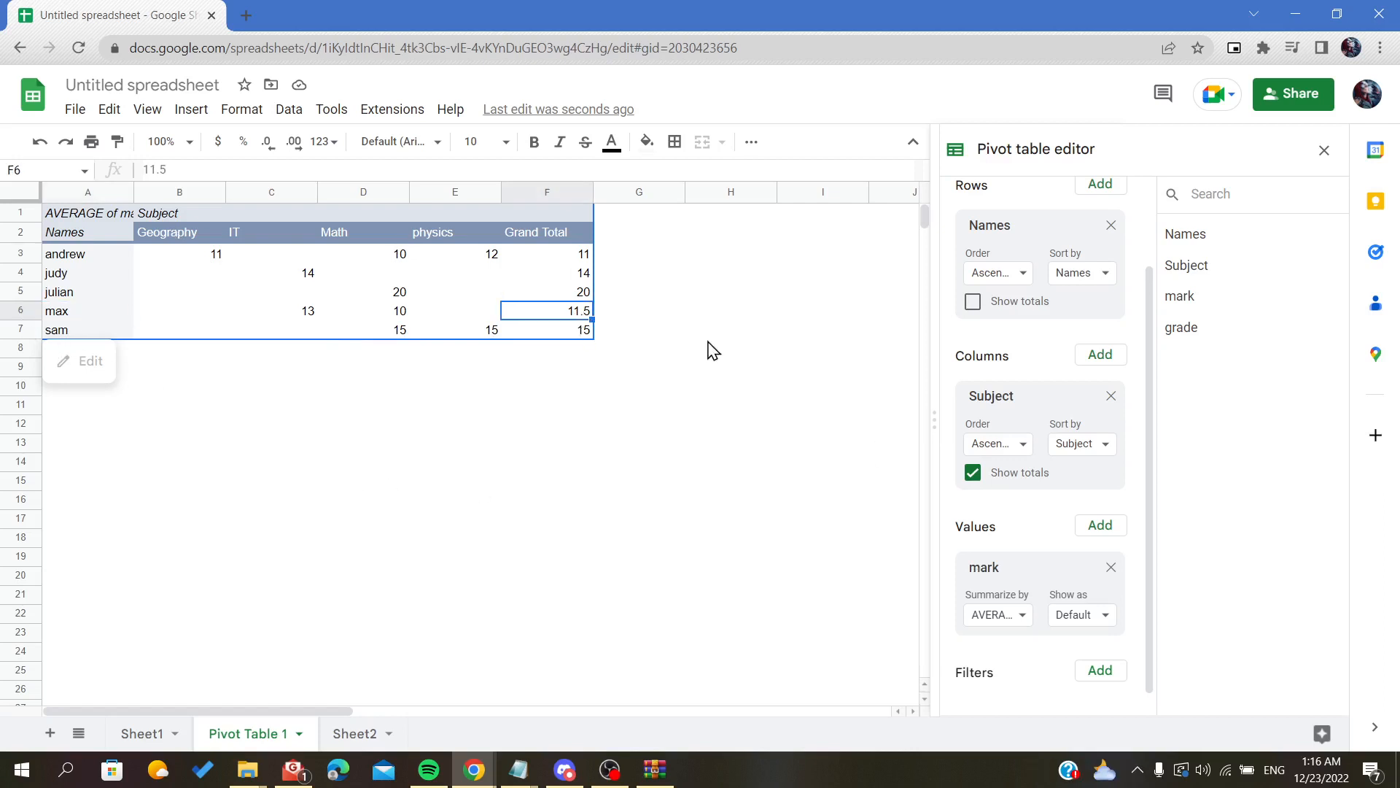
{"action": "left_click", "coordinate": [997, 615]}
{"action": "left_click", "coordinate": [1014, 233]}
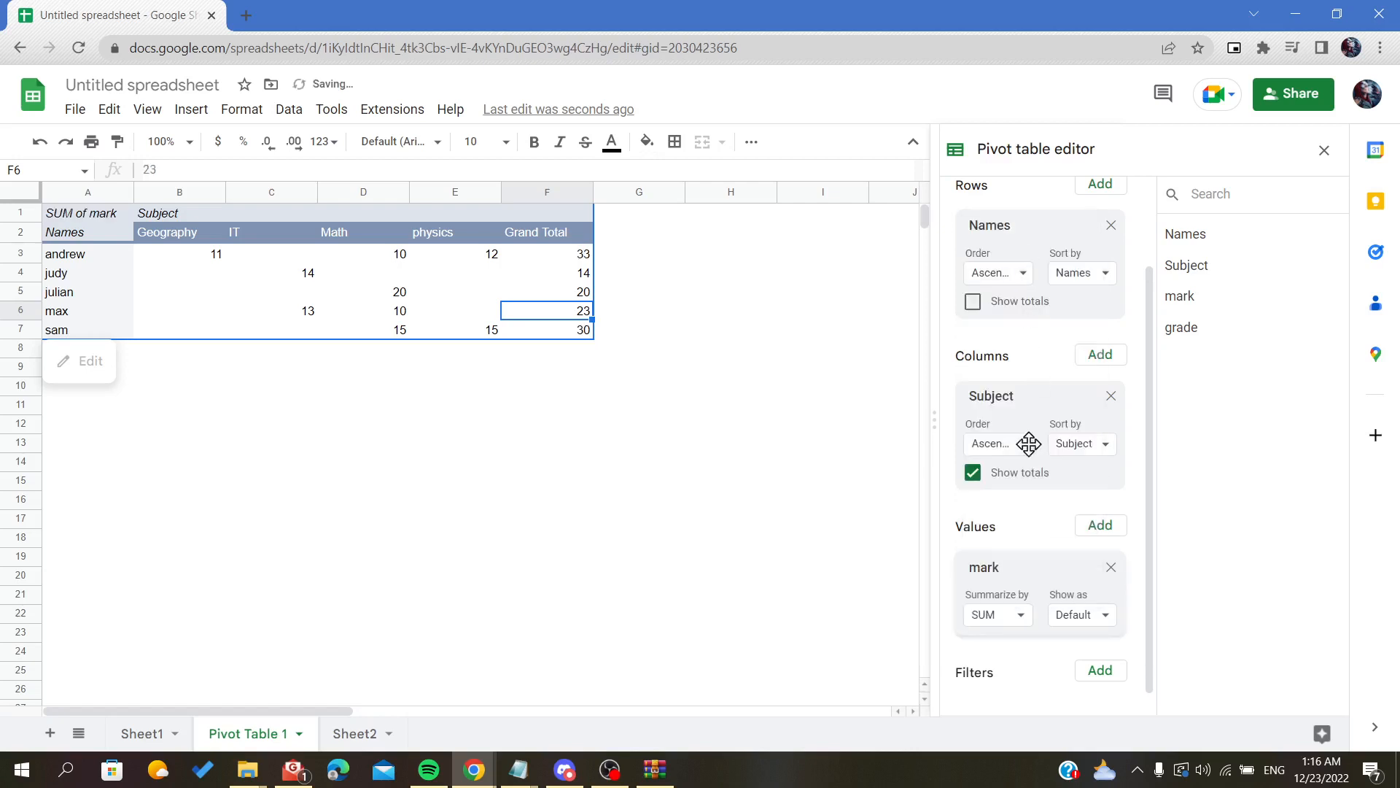
Show the mark values as % of grand total, and switch them to % of column
{"action": "left_click", "coordinate": [1073, 617]}
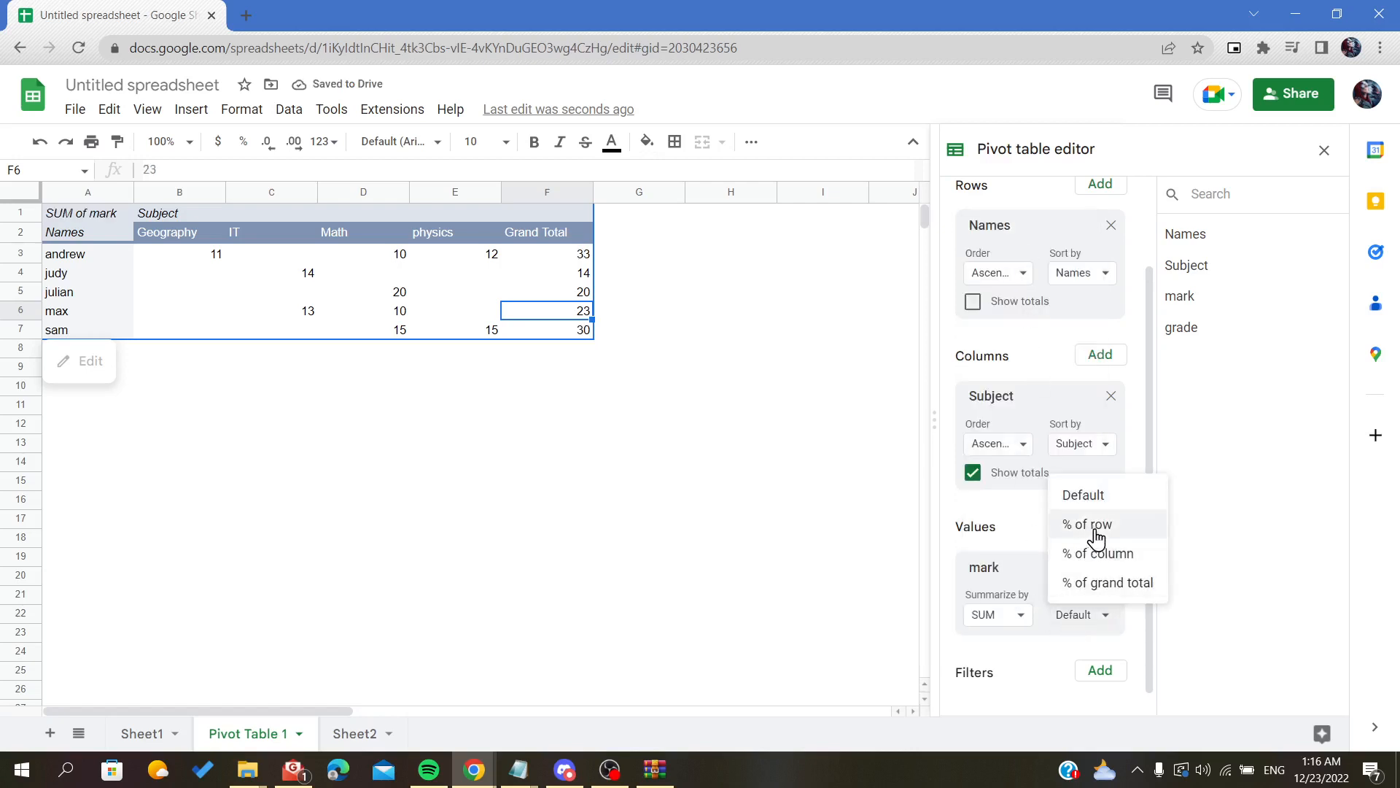
{"action": "left_click", "coordinate": [1108, 582]}
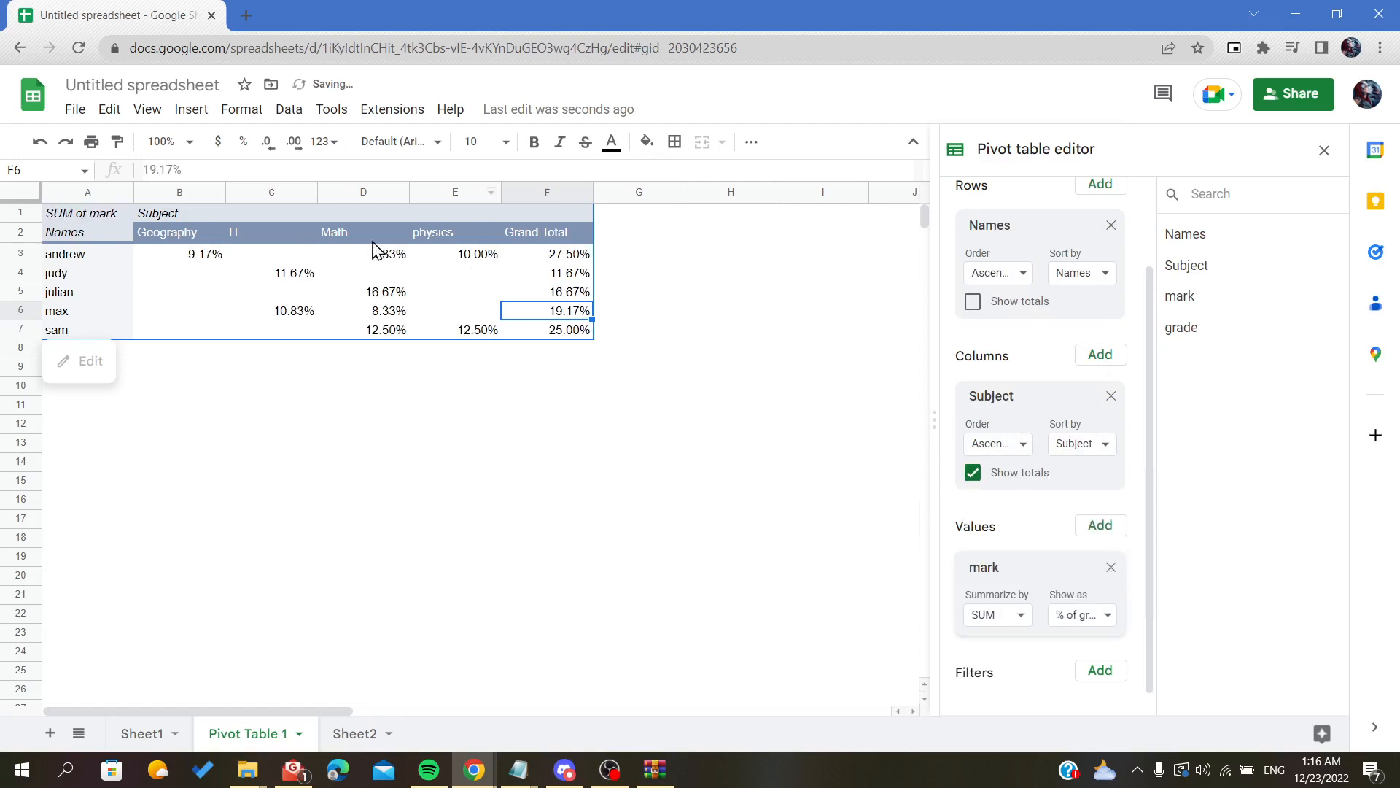
{"action": "left_click", "coordinate": [1064, 619]}
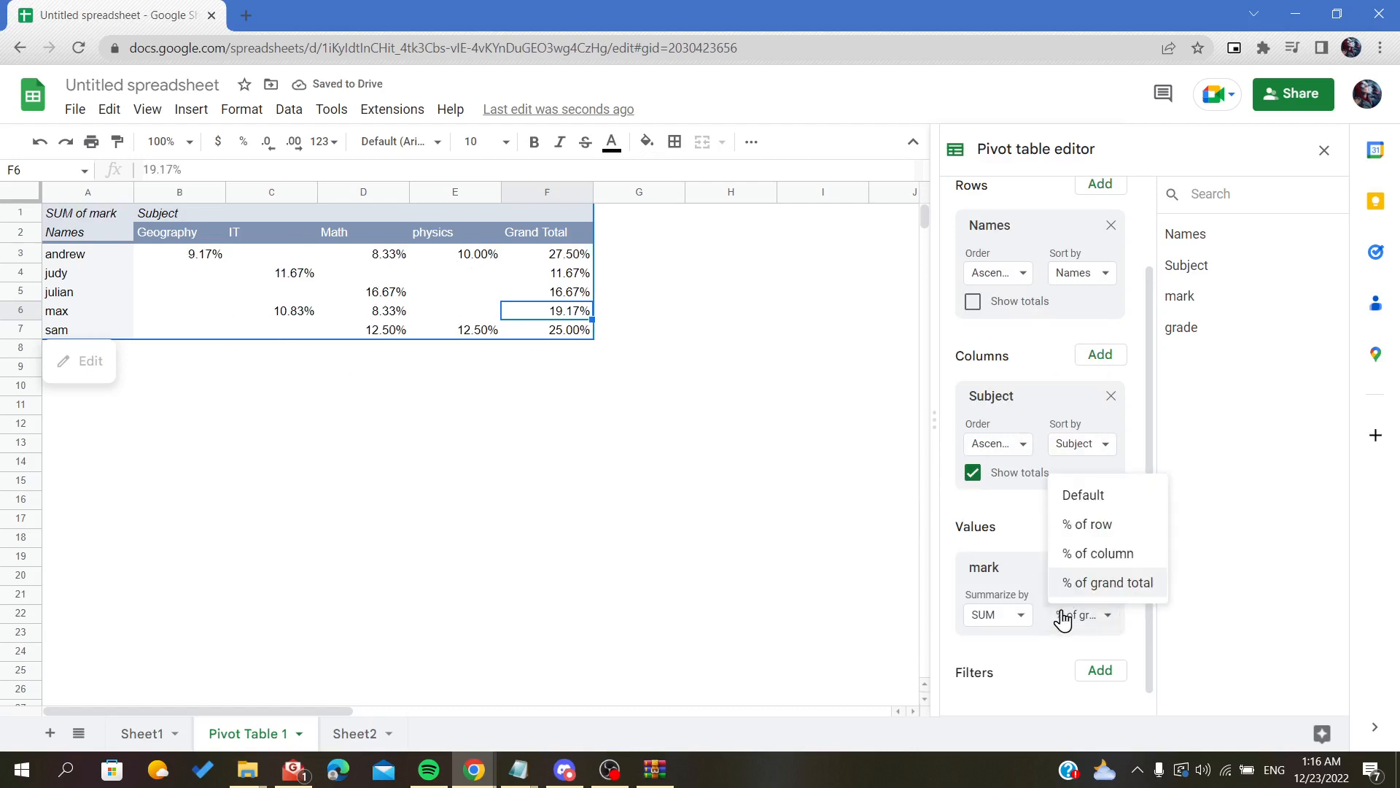
{"action": "left_click", "coordinate": [1092, 554]}
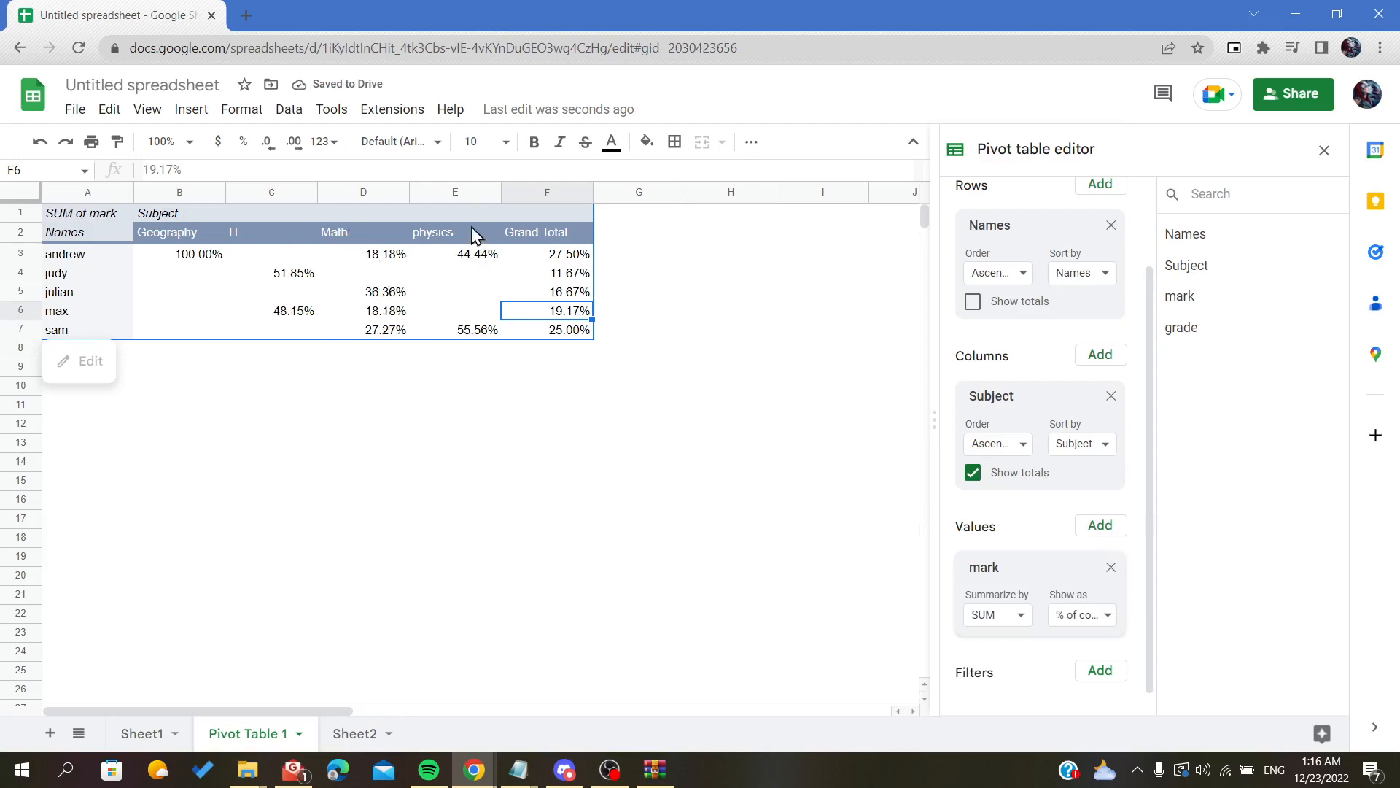
Examine the first percentage in the physics column and review the pivot table's source range and field settings
{"action": "left_click", "coordinate": [464, 252]}
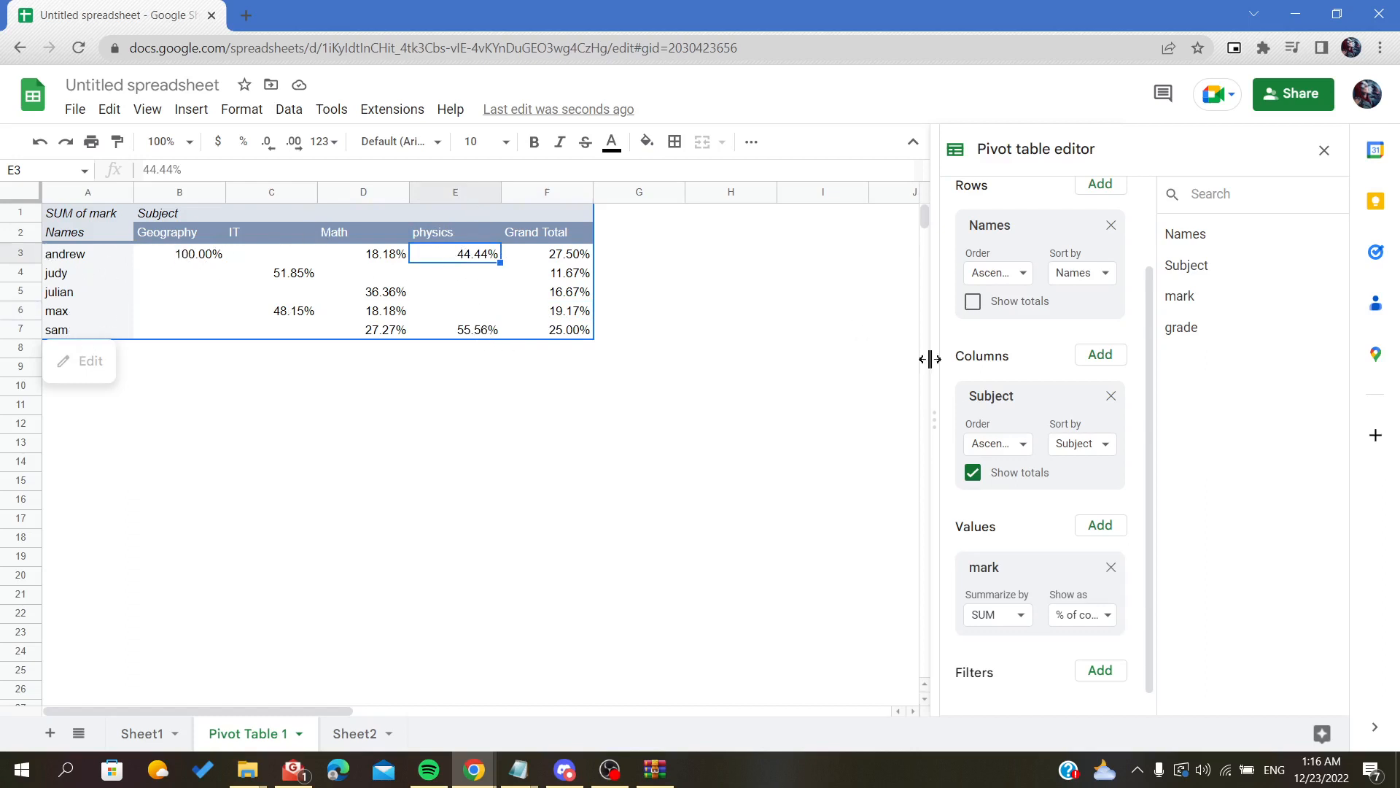
{"action": "scroll", "coordinate": [1039, 273], "scroll_direction": "up", "scroll_amount": 3}
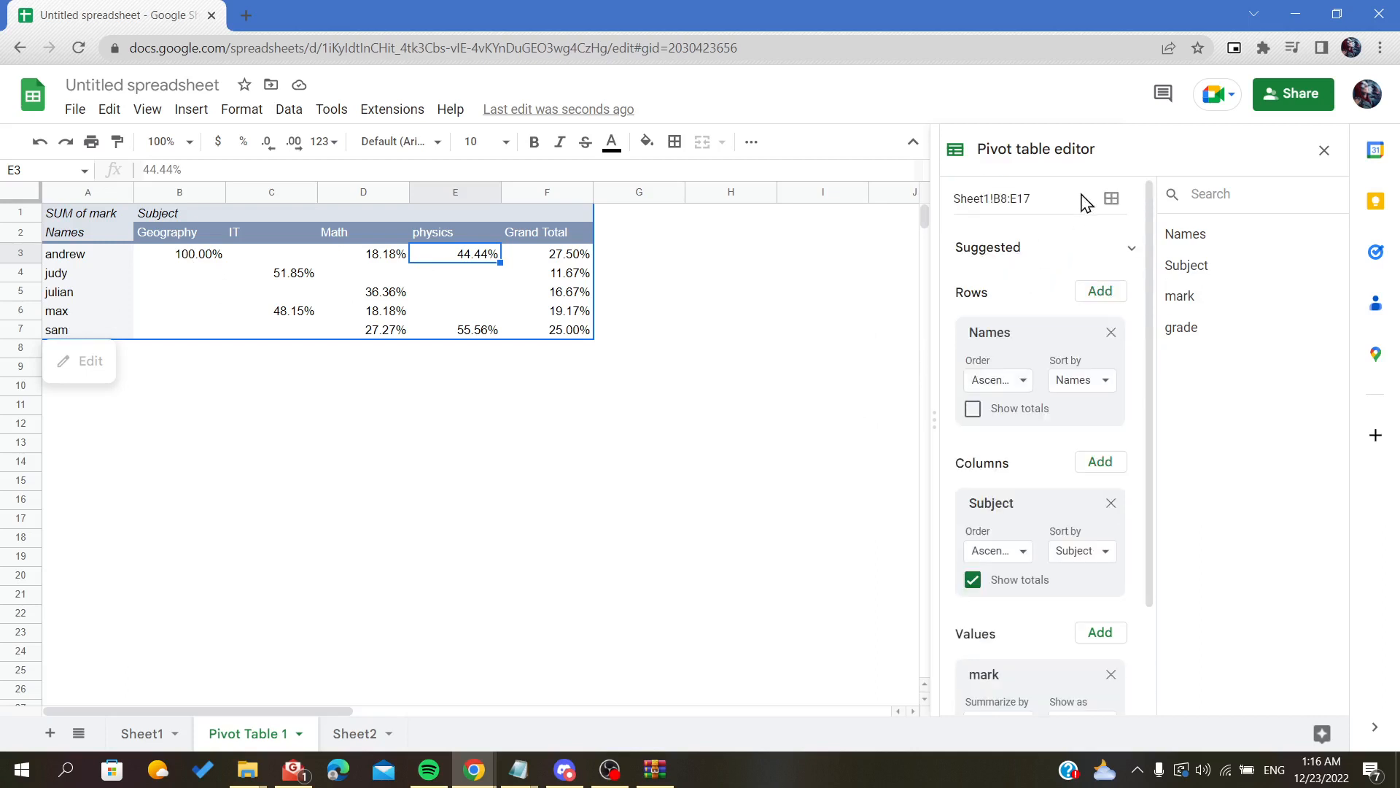
{"action": "scroll", "coordinate": [1008, 310], "scroll_direction": "down", "scroll_amount": 3}
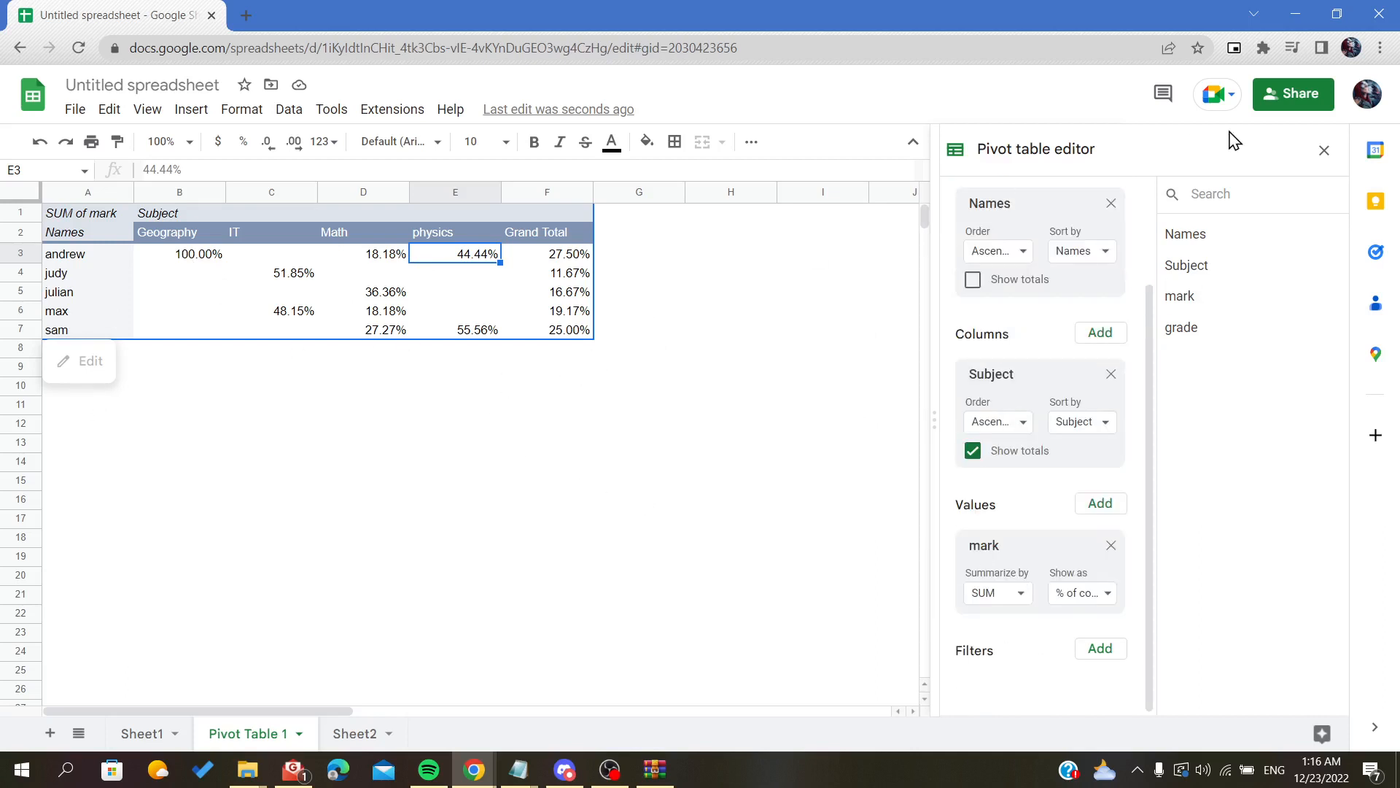
Close the pivot table editor and reopen it for the pivot table in A1:F7
{"action": "left_click", "coordinate": [1326, 153]}
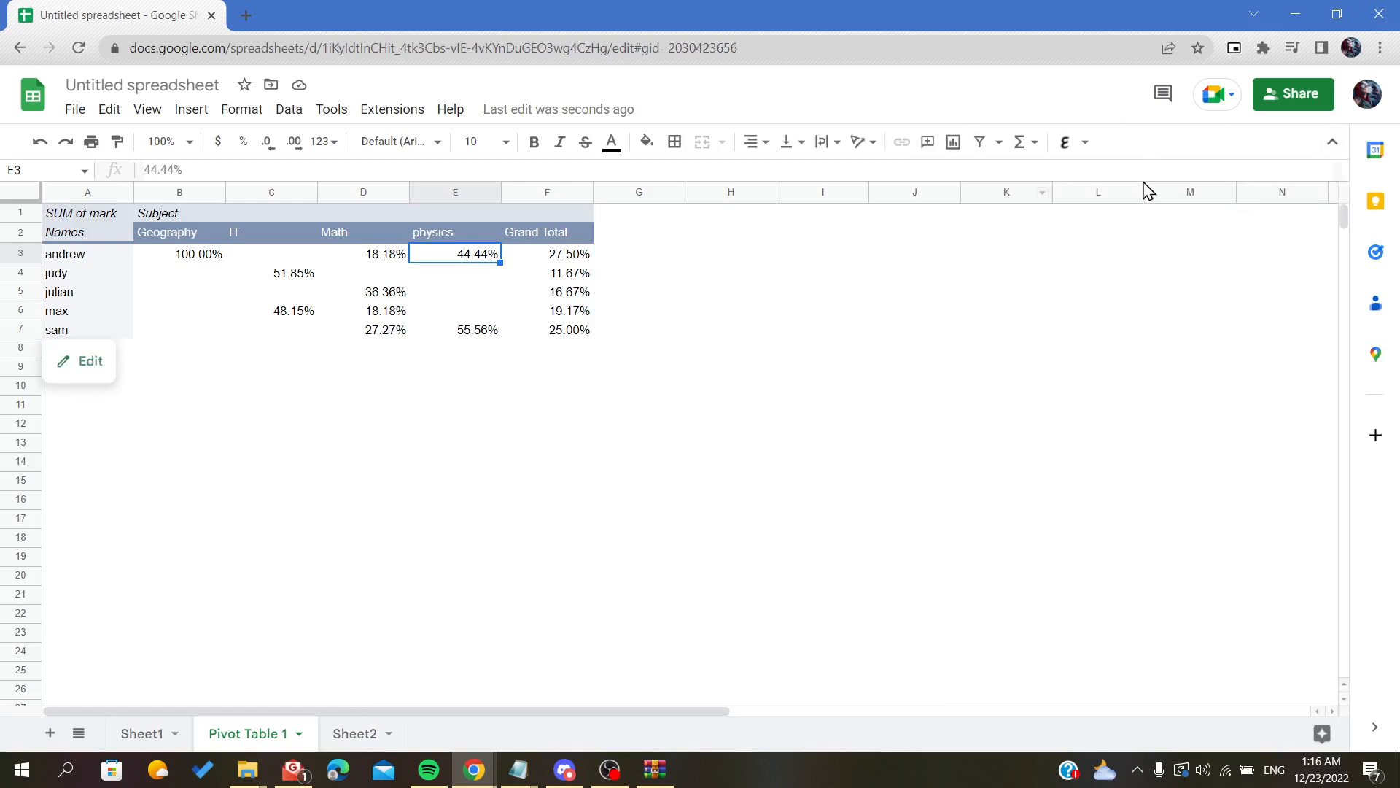
{"action": "left_click", "coordinate": [160, 465]}
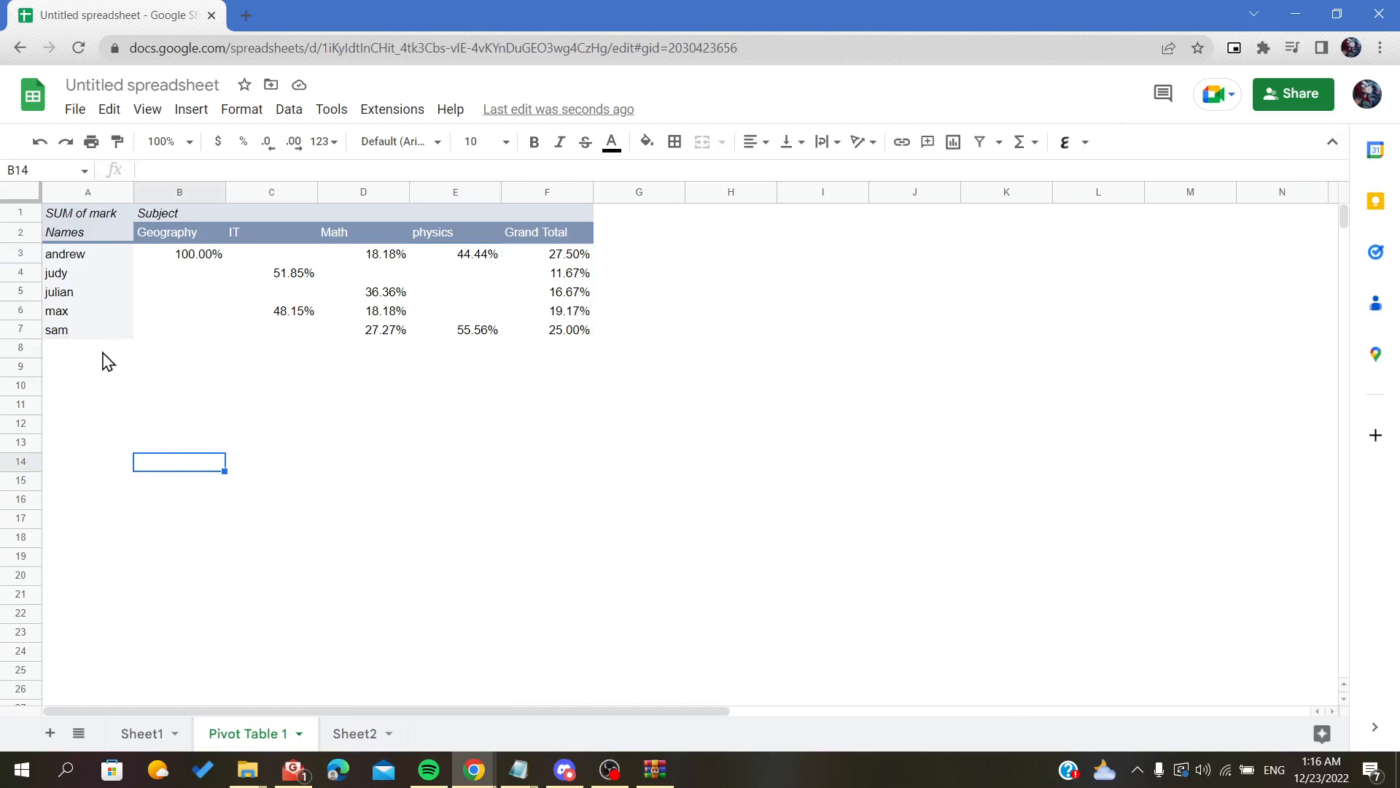
{"action": "left_click", "coordinate": [82, 329]}
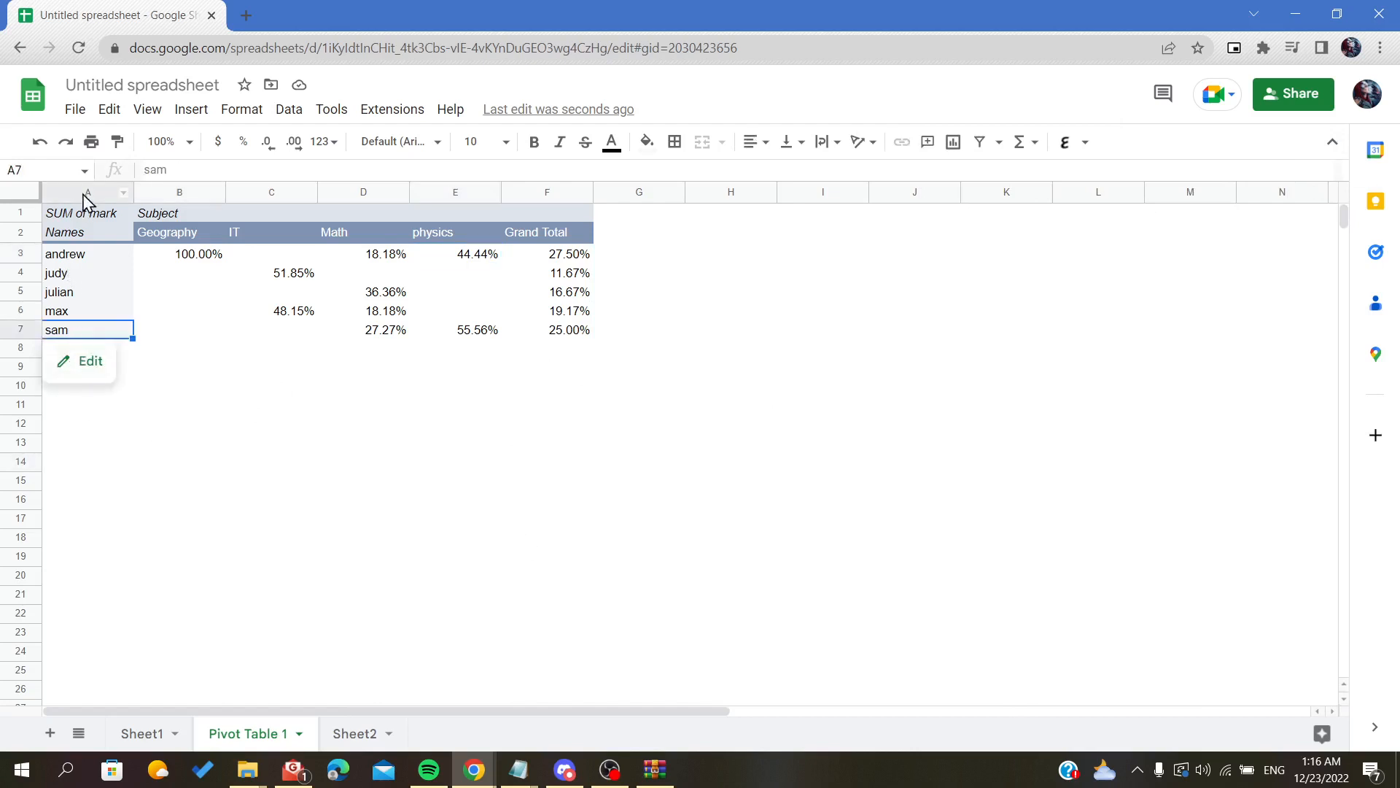
{"action": "left_click_drag", "start_coordinate": [88, 212], "coordinate": [557, 347]}
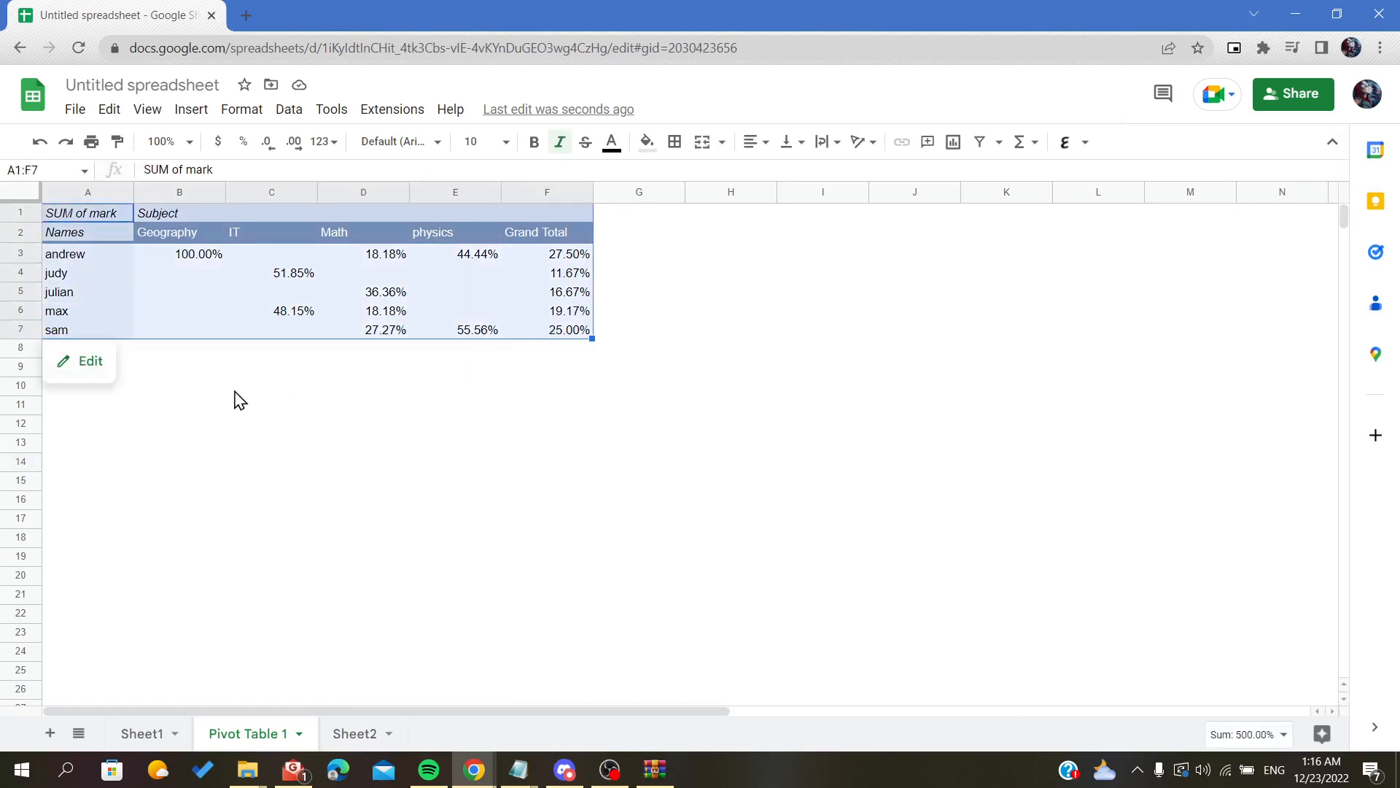
{"action": "left_click", "coordinate": [207, 392]}
{"action": "mouse_move", "coordinate": [49, 267]}
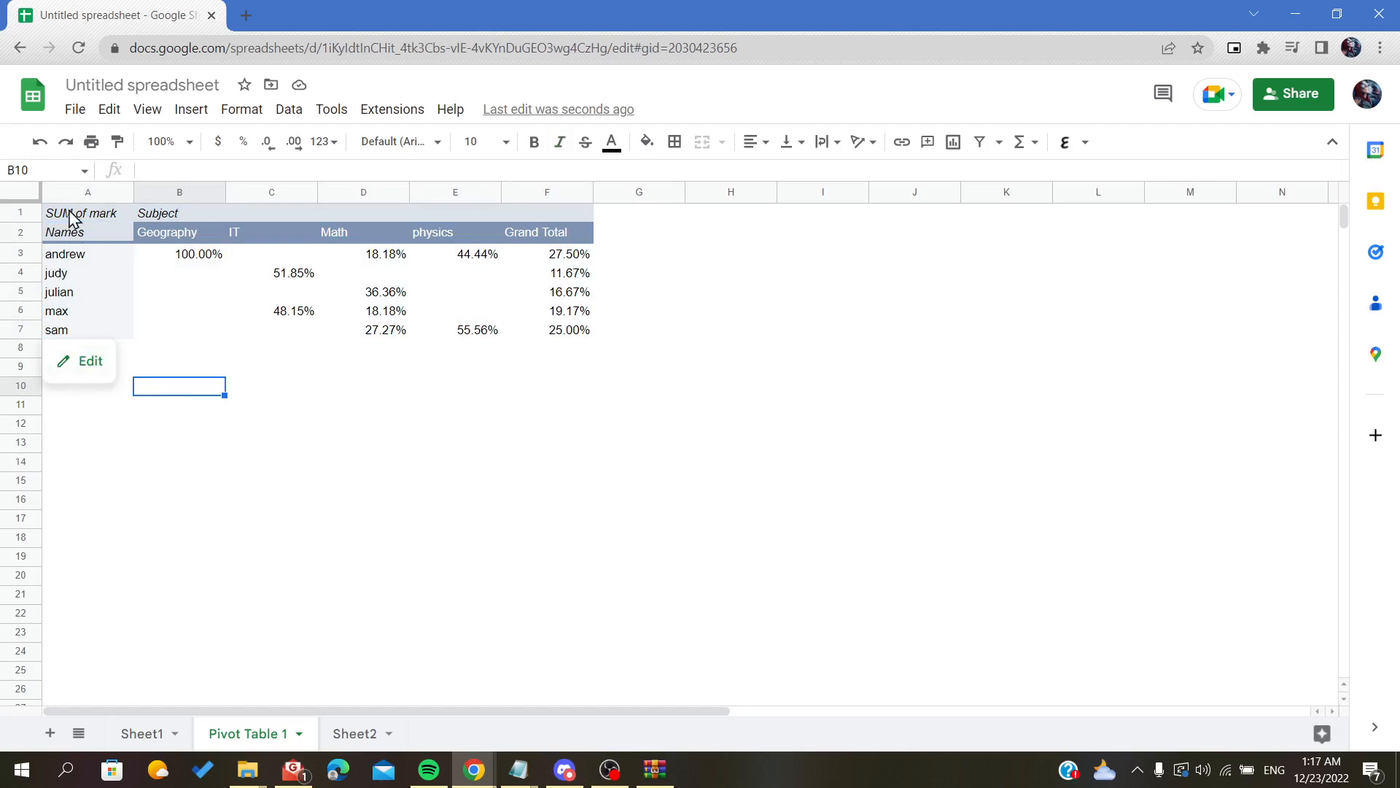
{"action": "left_click", "coordinate": [85, 363]}
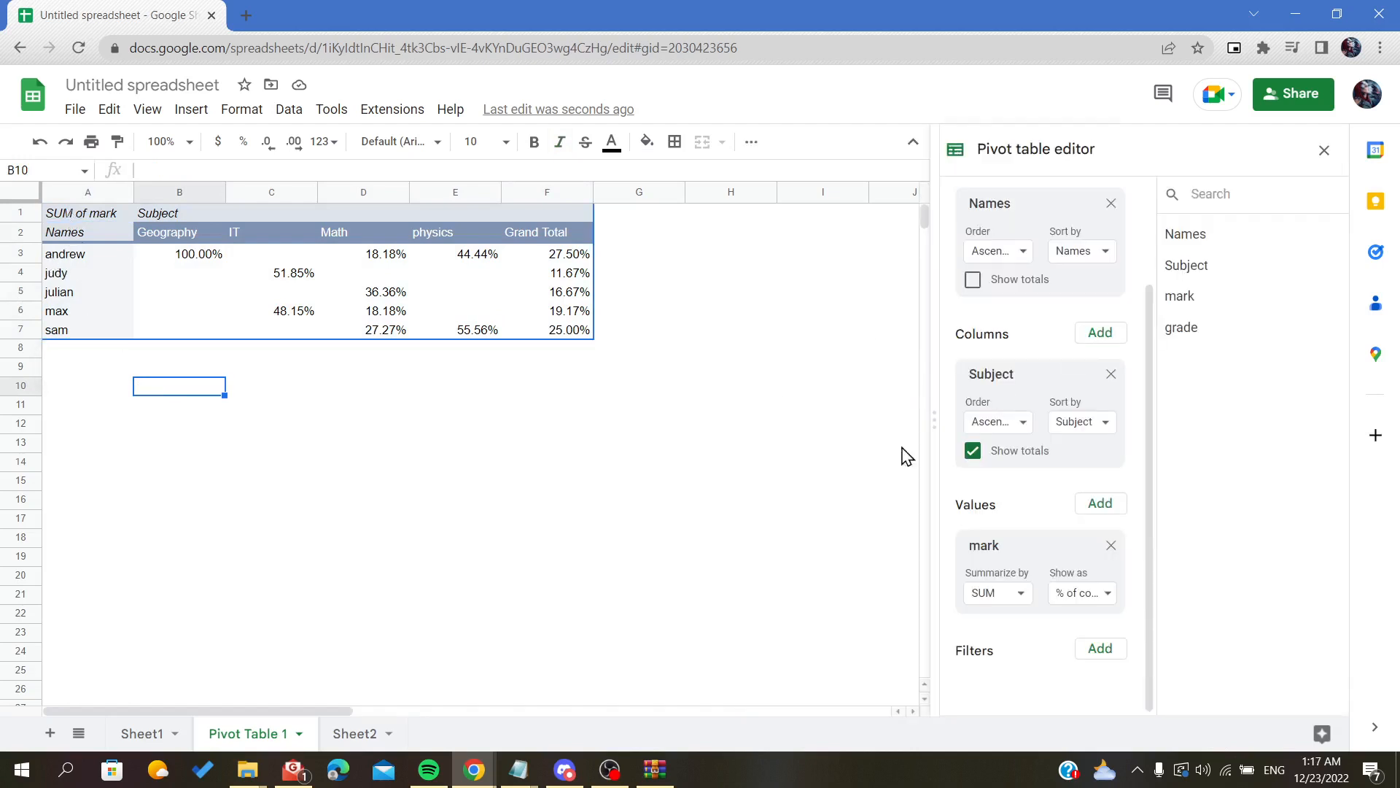
Replace Names with the grade field in the pivot table's rows
{"action": "left_click", "coordinate": [1111, 203]}
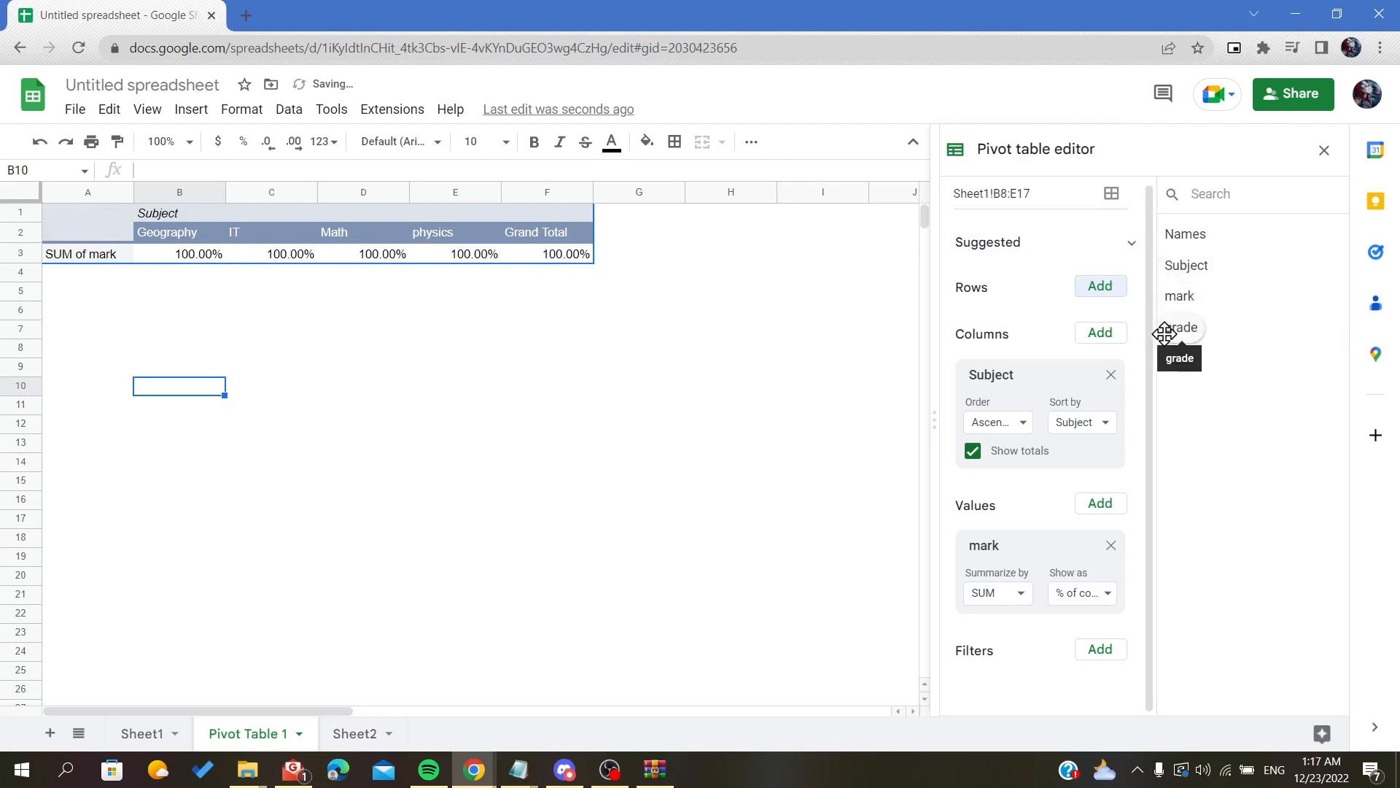
{"action": "left_click", "coordinate": [1112, 289]}
{"action": "left_click", "coordinate": [1099, 377]}
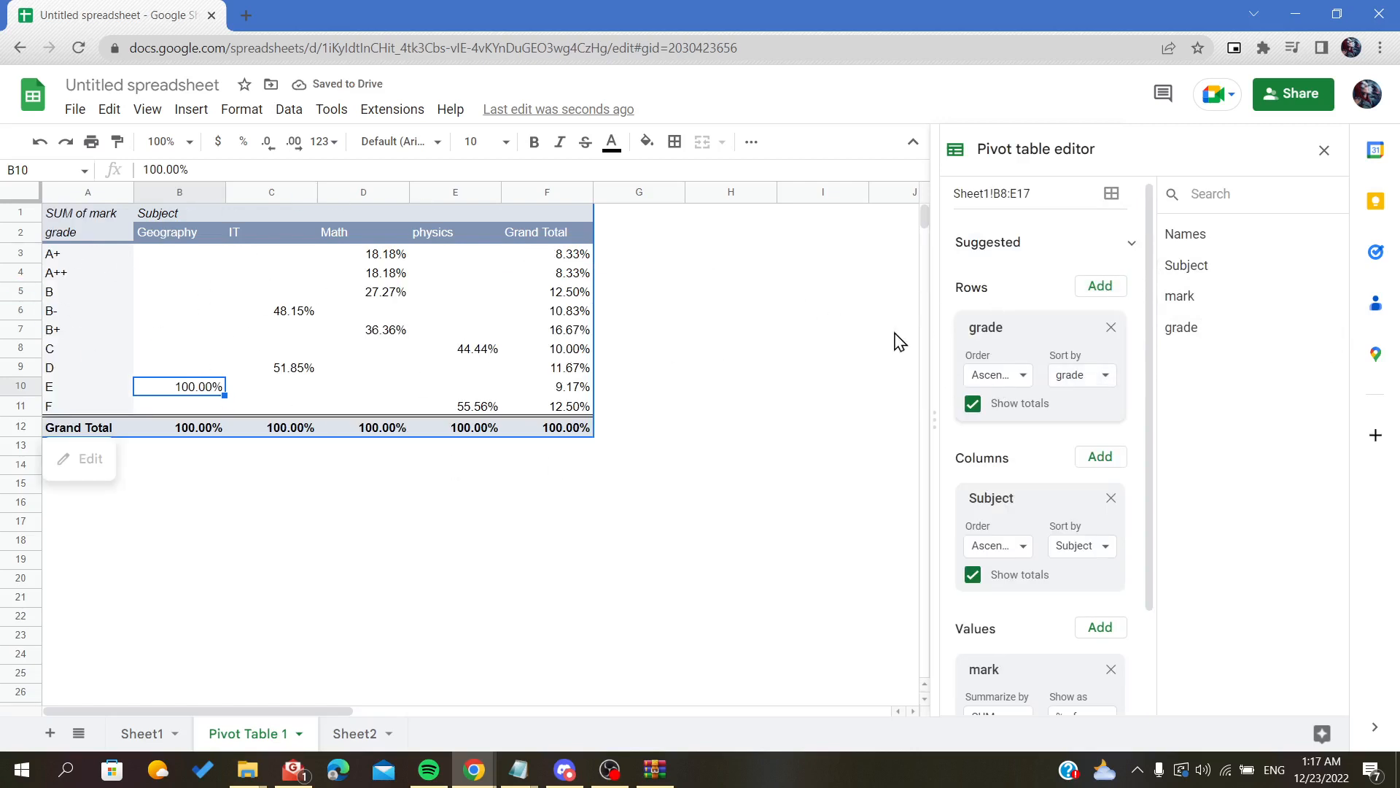
{"action": "left_click", "coordinate": [731, 353]}
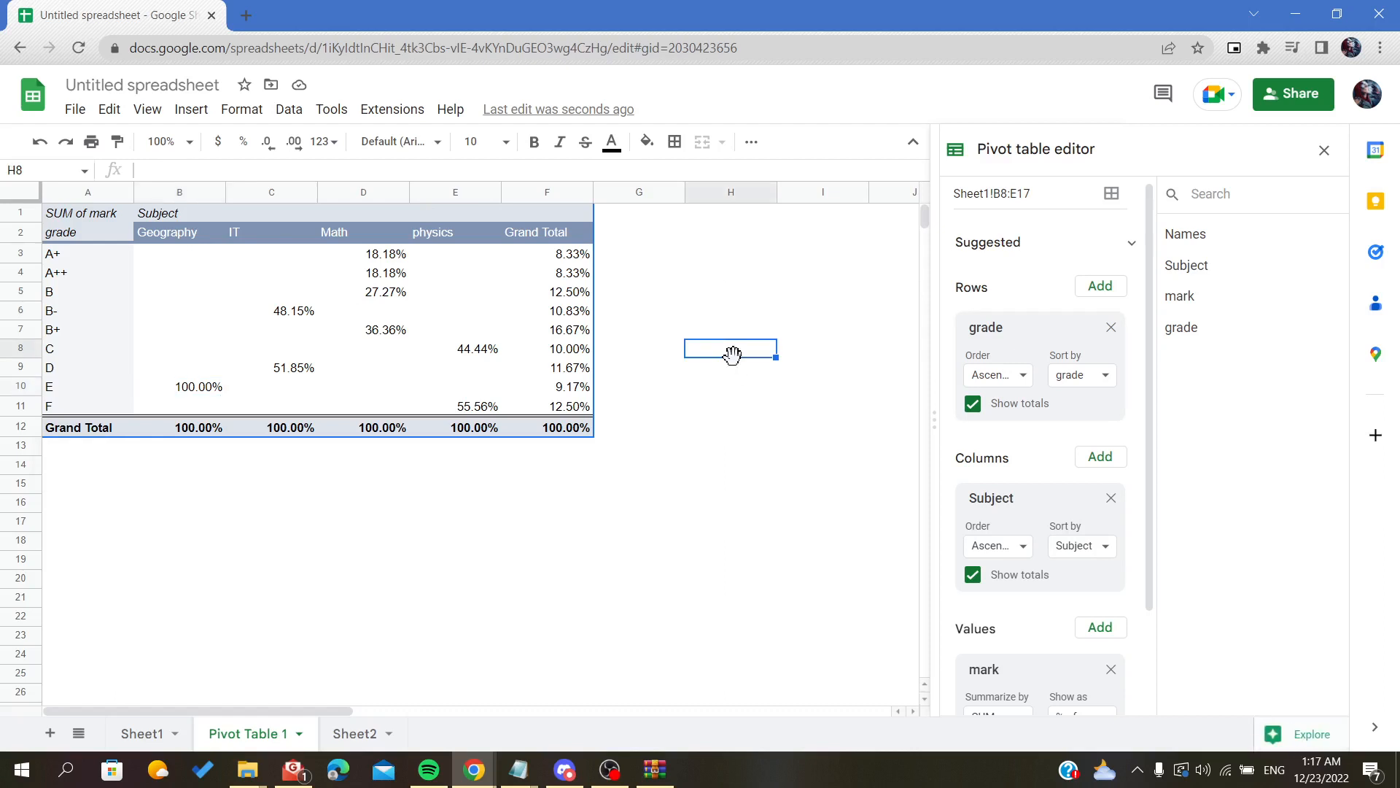